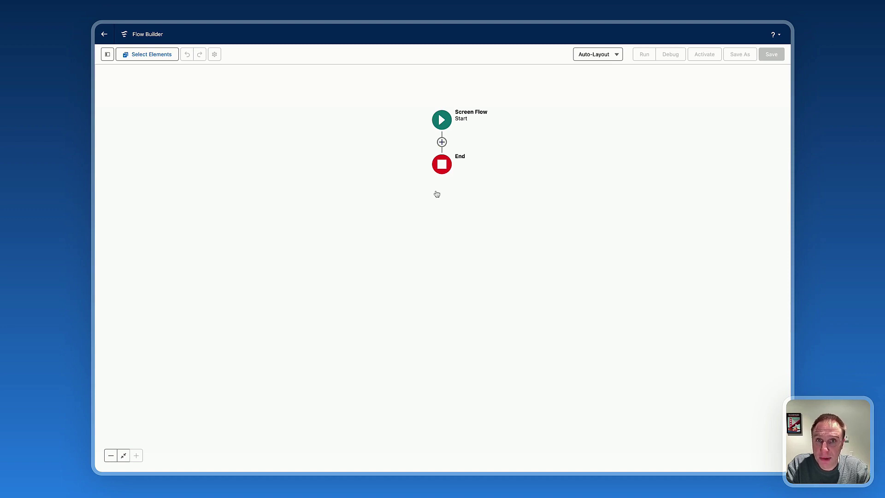
Step: Add a screen element after Start labelled 'screen', with header and footer hidden
{"action": "left_click", "coordinate": [442, 142]}
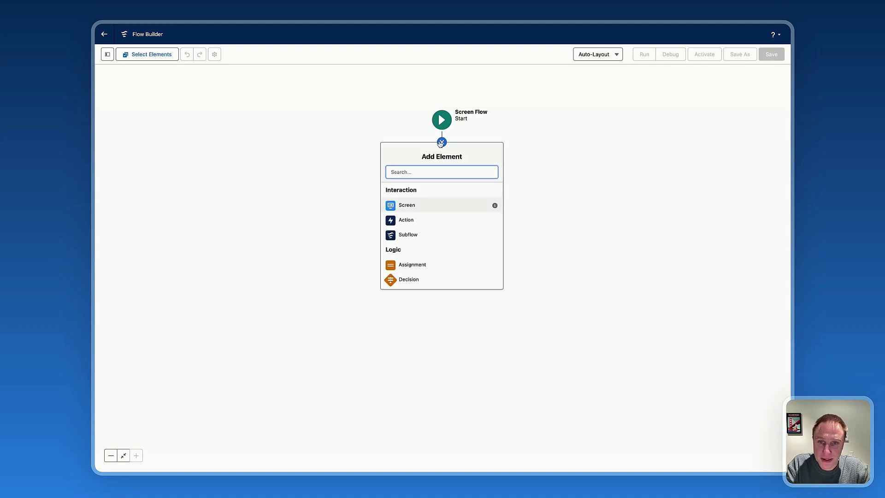
{"action": "left_click", "coordinate": [411, 210]}
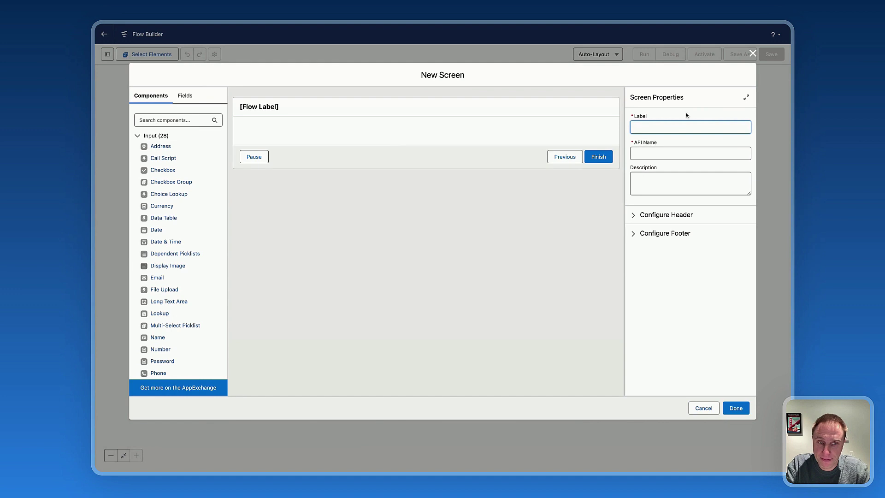
{"action": "type", "text": "screen"}
{"action": "key", "text": "Tab"}
{"action": "left_click", "coordinate": [666, 215]}
{"action": "left_click", "coordinate": [655, 228]}
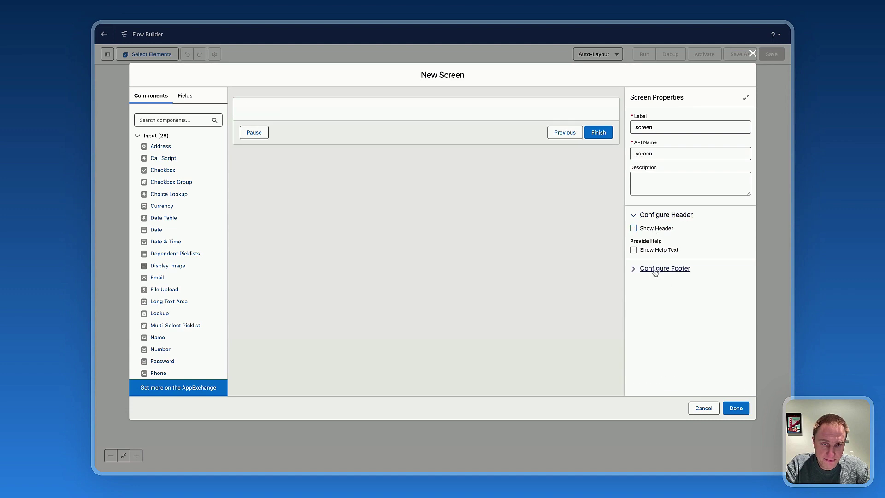
{"action": "left_click", "coordinate": [658, 269]}
{"action": "left_click", "coordinate": [652, 283]}
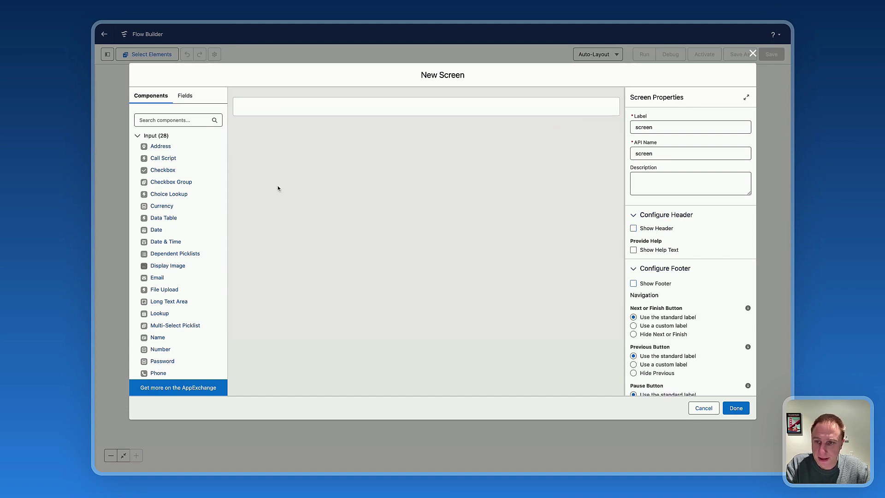
Step: Place an Avonni Data Table component on the screen and select it
{"action": "scroll", "coordinate": [190, 228], "scroll_direction": "down", "scroll_amount": 10}
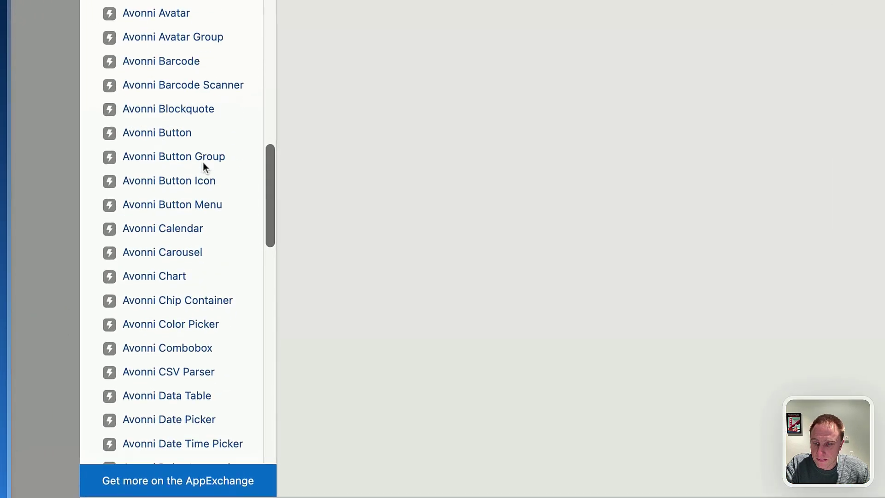
{"action": "scroll", "coordinate": [203, 162], "scroll_direction": "down", "scroll_amount": 6}
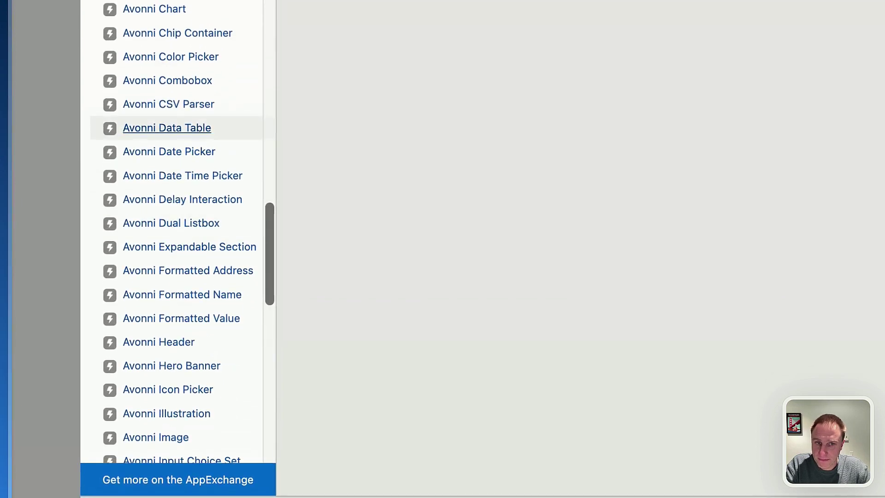
{"action": "left_click", "coordinate": [166, 127]}
{"action": "left_click", "coordinate": [554, 174]}
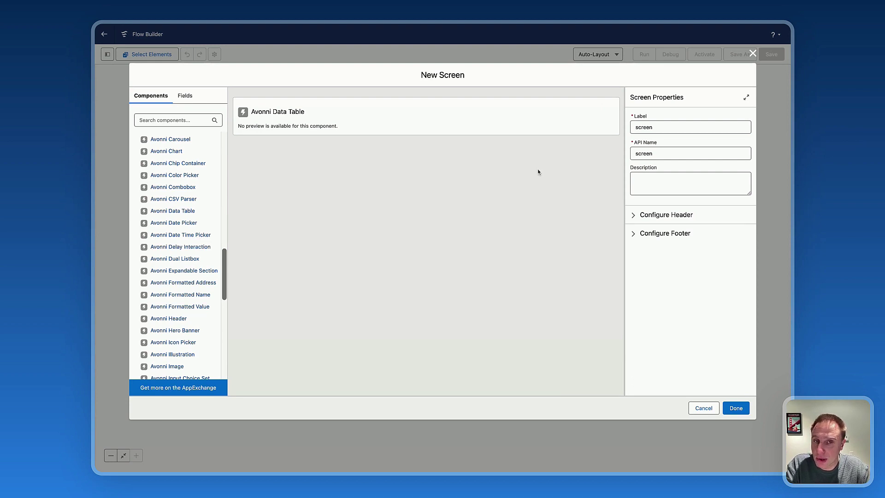
{"action": "left_click", "coordinate": [406, 126]}
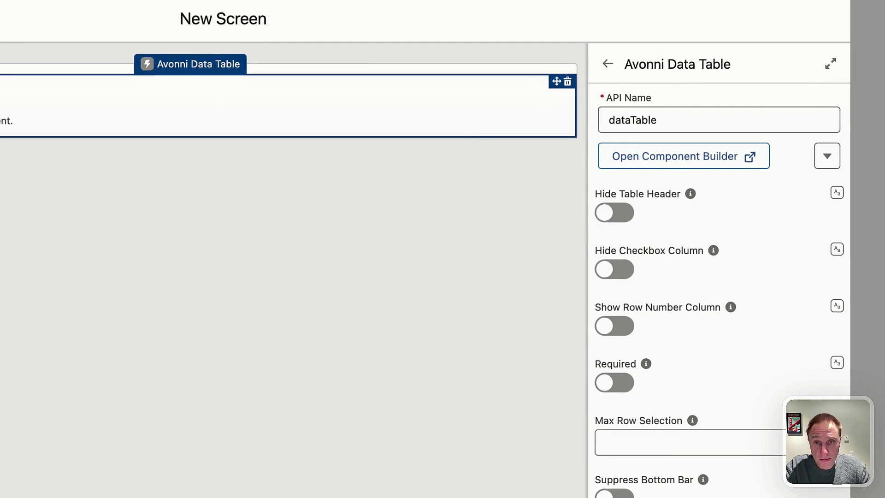
Step: Open the Component Builder for the Avonni Data Table and scroll to Data Source
{"action": "left_click", "coordinate": [684, 155]}
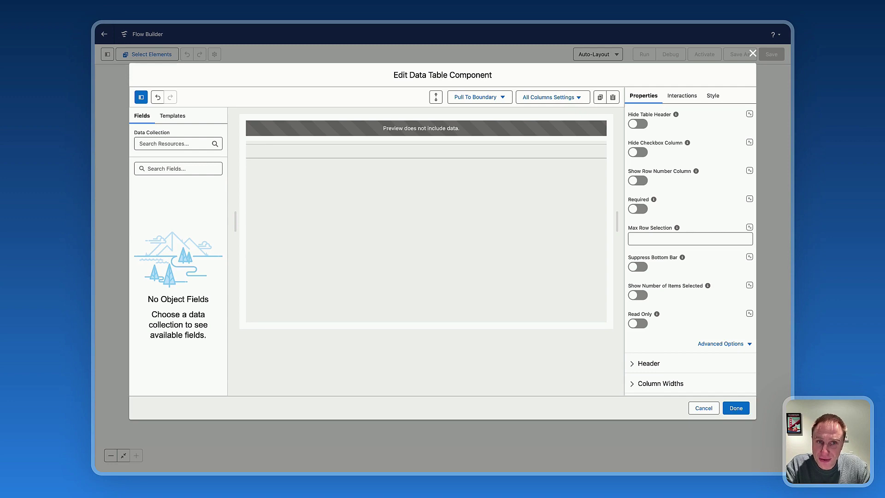
{"action": "scroll", "coordinate": [690, 253], "scroll_direction": "down", "scroll_amount": 5}
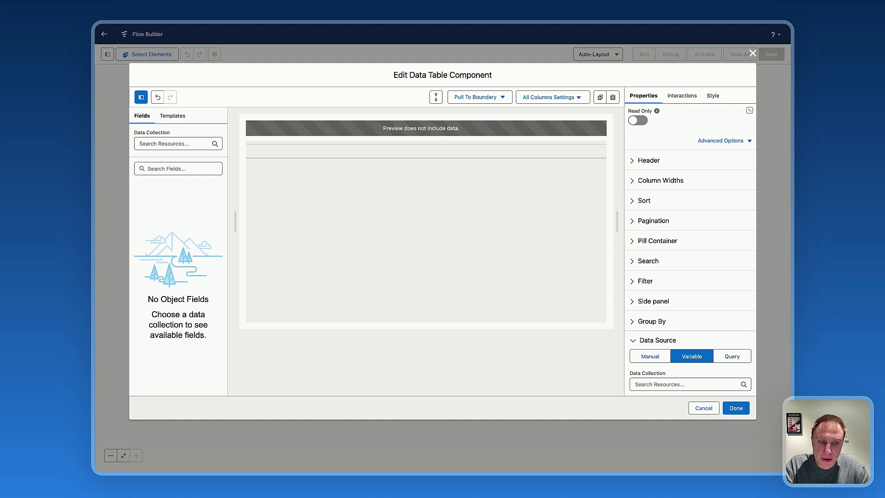
Step: Set the table's Data Source to Query with Opportunity as the object
{"action": "left_click", "coordinate": [732, 356]}
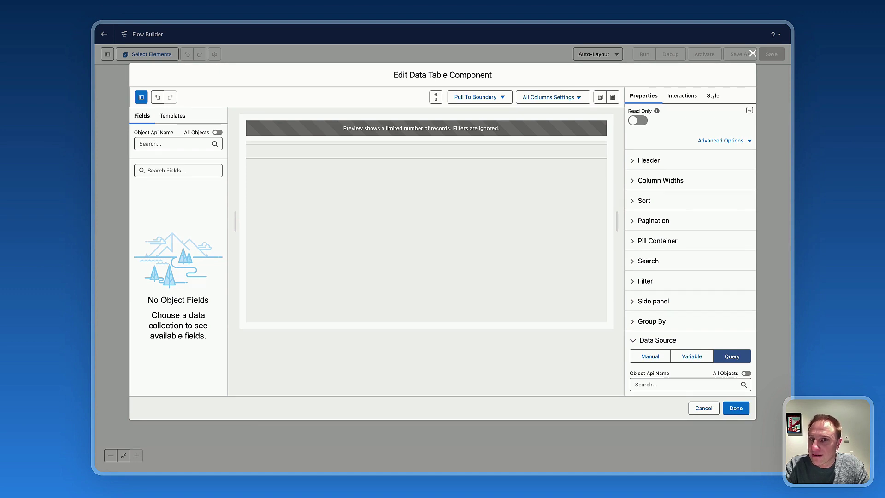
{"action": "left_click", "coordinate": [666, 384]}
{"action": "type", "text": "opp"}
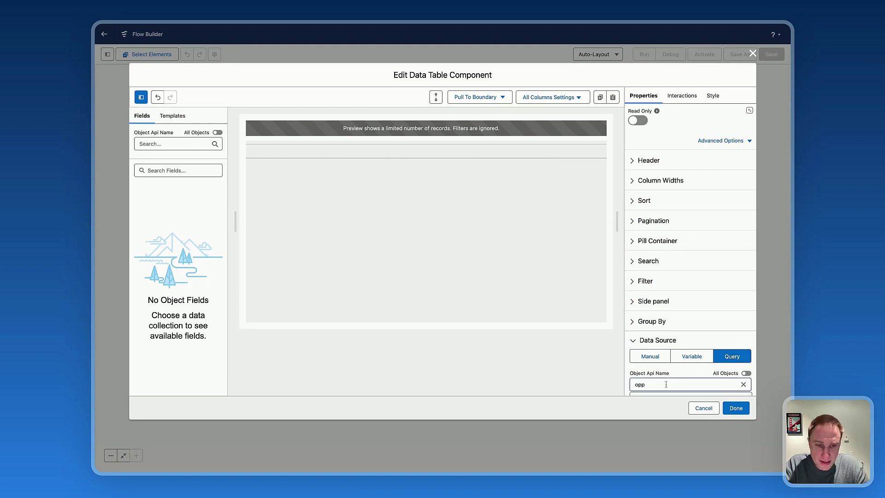
{"action": "scroll", "coordinate": [647, 341], "scroll_direction": "down", "scroll_amount": 3}
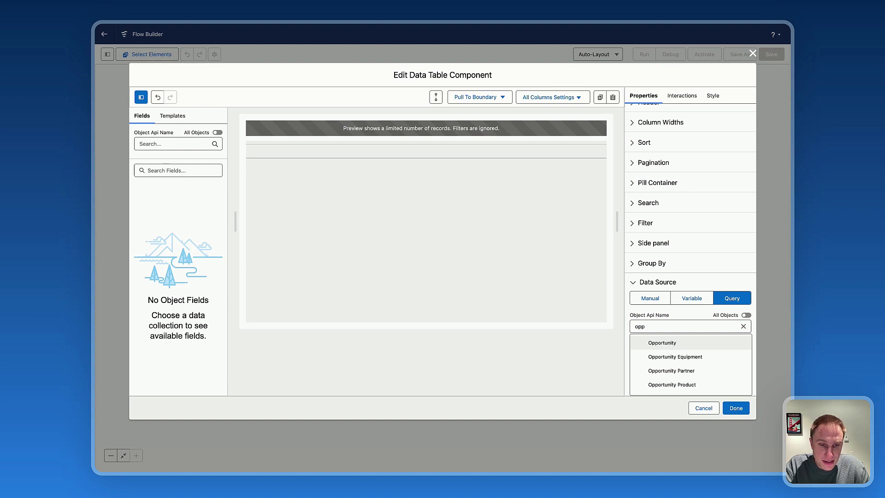
{"action": "key", "text": "Return"}
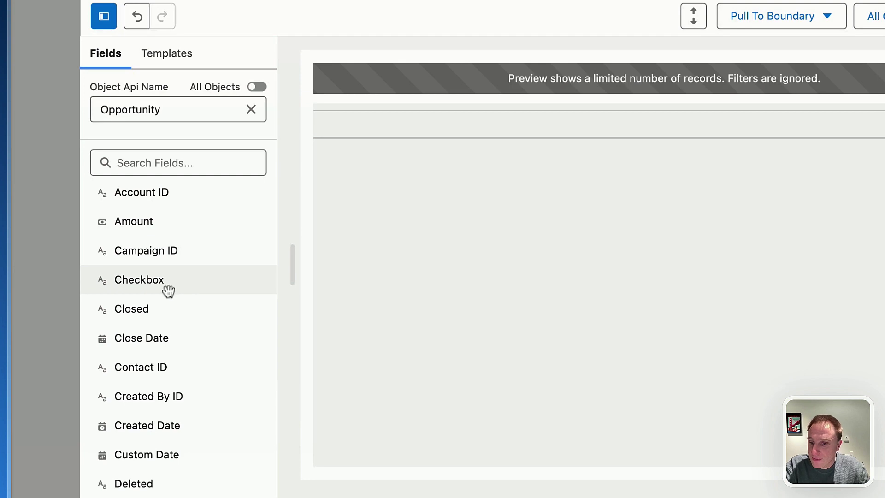
Step: Drag Name, Account ID and Amount fields onto the preview table as columns
{"action": "scroll", "coordinate": [171, 394], "scroll_direction": "down", "scroll_amount": 2}
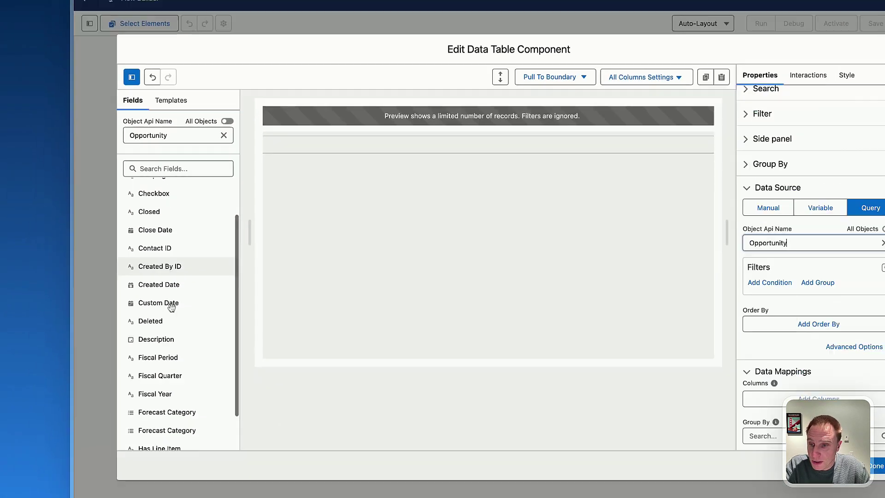
{"action": "scroll", "coordinate": [171, 318], "scroll_direction": "down", "scroll_amount": 10}
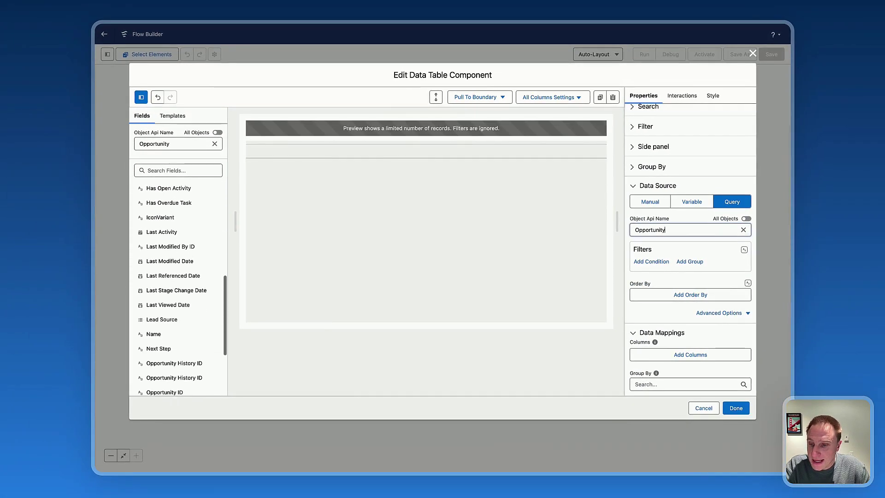
{"action": "scroll", "coordinate": [170, 277], "scroll_direction": "down", "scroll_amount": 5}
{"action": "left_click_drag", "start_coordinate": [156, 253], "coordinate": [315, 150]}
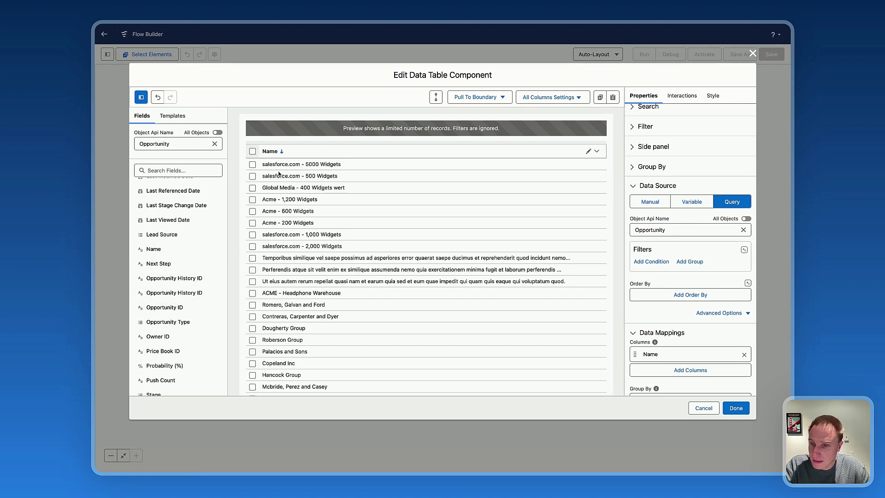
{"action": "scroll", "coordinate": [156, 318], "scroll_direction": "down", "scroll_amount": 1}
{"action": "scroll", "coordinate": [161, 318], "scroll_direction": "up", "scroll_amount": 10}
{"action": "mouse_move", "coordinate": [158, 189]}
{"action": "left_mouse_down"}
{"action": "mouse_move", "coordinate": [294, 200]}
{"action": "mouse_move", "coordinate": [599, 161]}
{"action": "mouse_move", "coordinate": [524, 172]}
{"action": "left_mouse_up"}
{"action": "scroll", "coordinate": [161, 272], "scroll_direction": "down", "scroll_amount": 1}
{"action": "scroll", "coordinate": [162, 273], "scroll_direction": "up", "scroll_amount": 1}
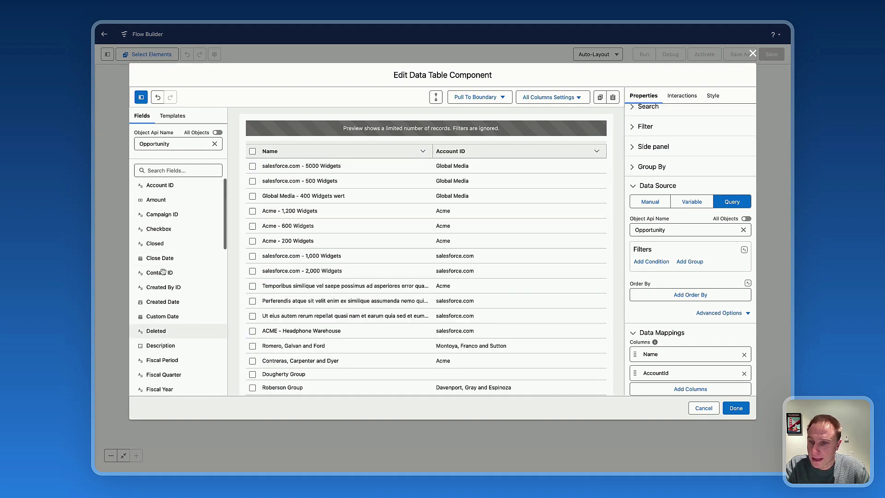
{"action": "left_click_drag", "start_coordinate": [156, 200], "coordinate": [602, 152]}
Step: Add Stage and Probability (%) as further table columns
{"action": "scroll", "coordinate": [171, 297], "scroll_direction": "down", "scroll_amount": 3}
{"action": "scroll", "coordinate": [170, 298], "scroll_direction": "down", "scroll_amount": 5}
{"action": "scroll", "coordinate": [171, 300], "scroll_direction": "down", "scroll_amount": 2}
{"action": "left_click_drag", "start_coordinate": [154, 313], "coordinate": [599, 156]}
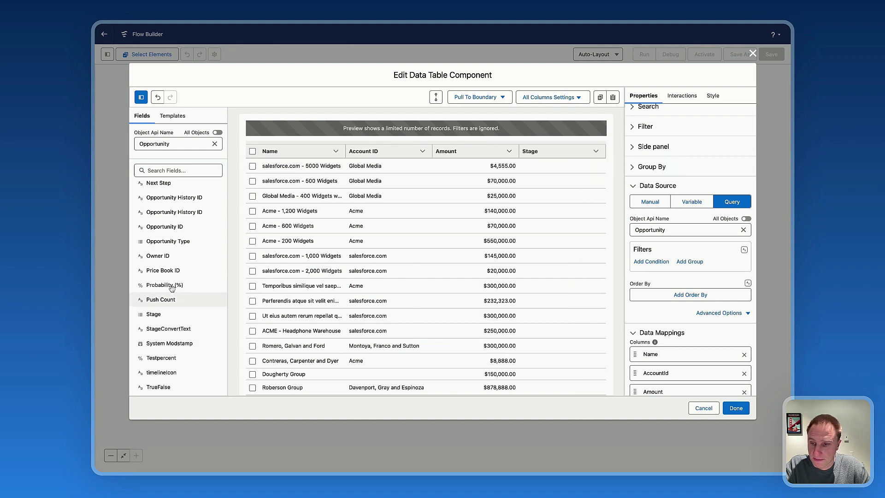
{"action": "left_click_drag", "start_coordinate": [166, 286], "coordinate": [585, 169]}
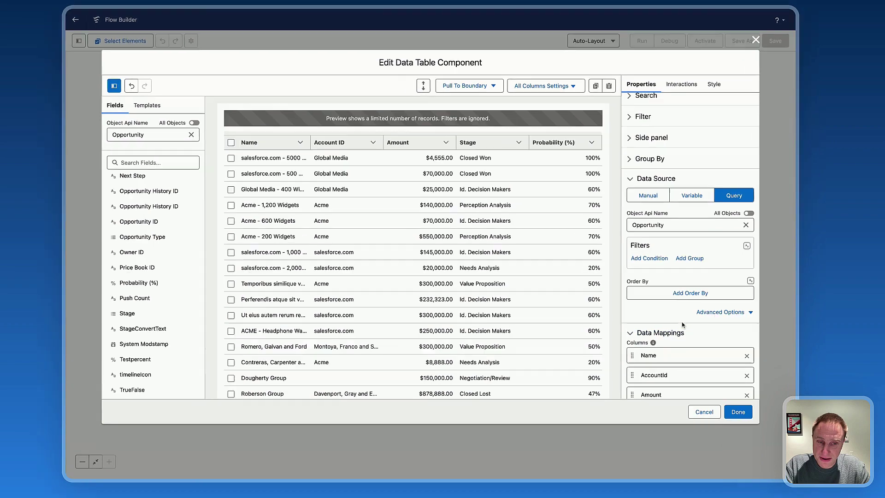
{"action": "scroll", "coordinate": [682, 323], "scroll_direction": "down", "scroll_amount": 3}
{"action": "scroll", "coordinate": [673, 314], "scroll_direction": "down", "scroll_amount": 2}
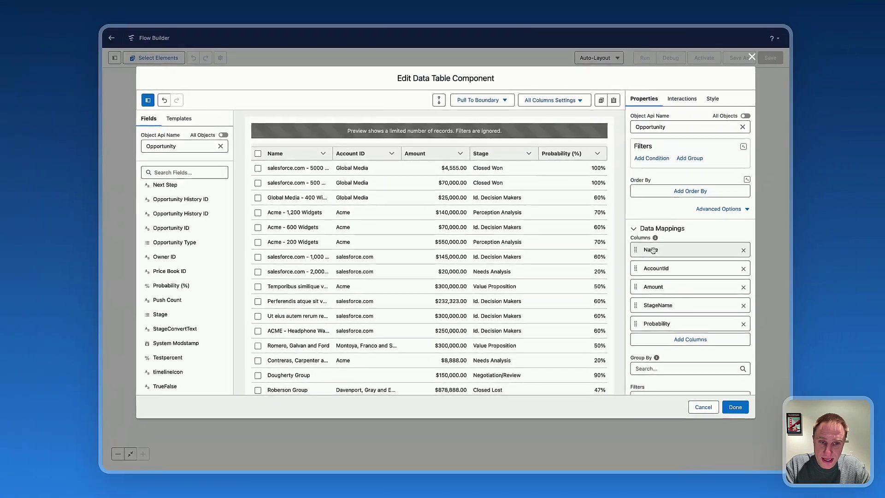
Step: Turn on Linkify, Editable, Filterable and Searchable for the Name column and save
{"action": "left_click", "coordinate": [652, 250]}
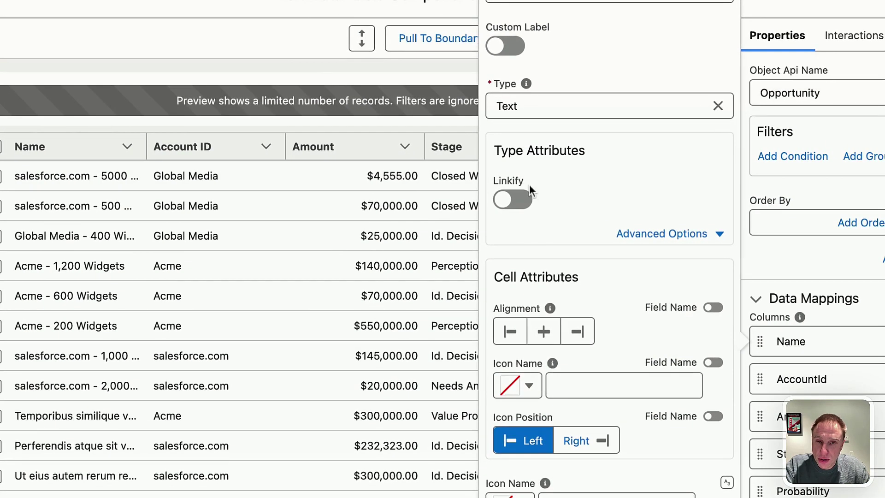
{"action": "left_click", "coordinate": [518, 204]}
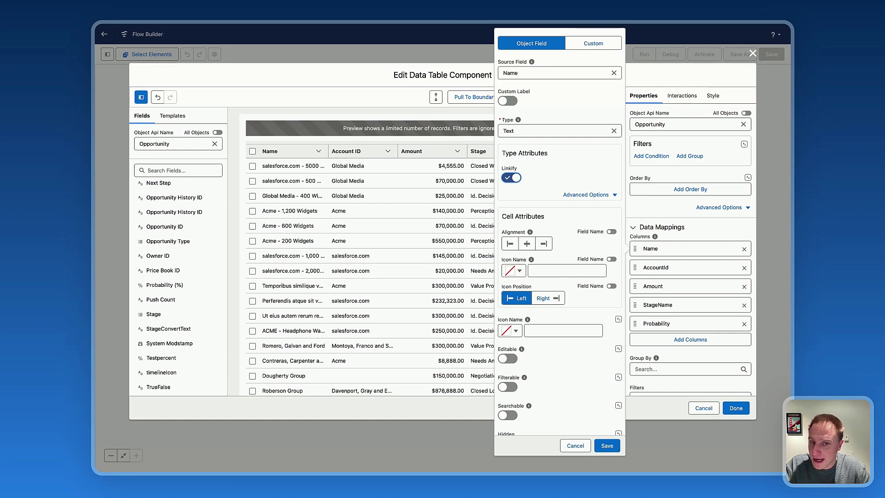
{"action": "scroll", "coordinate": [530, 281], "scroll_direction": "down", "scroll_amount": 1}
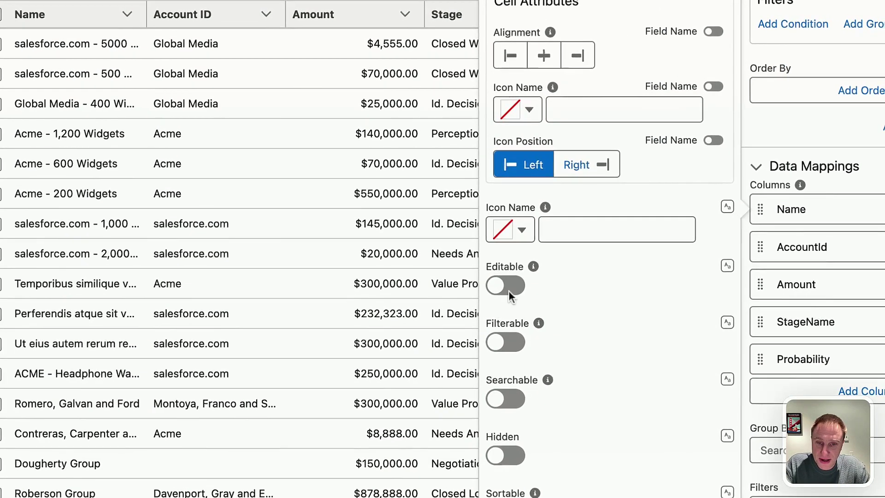
{"action": "left_click", "coordinate": [508, 289]}
{"action": "left_click", "coordinate": [511, 345]}
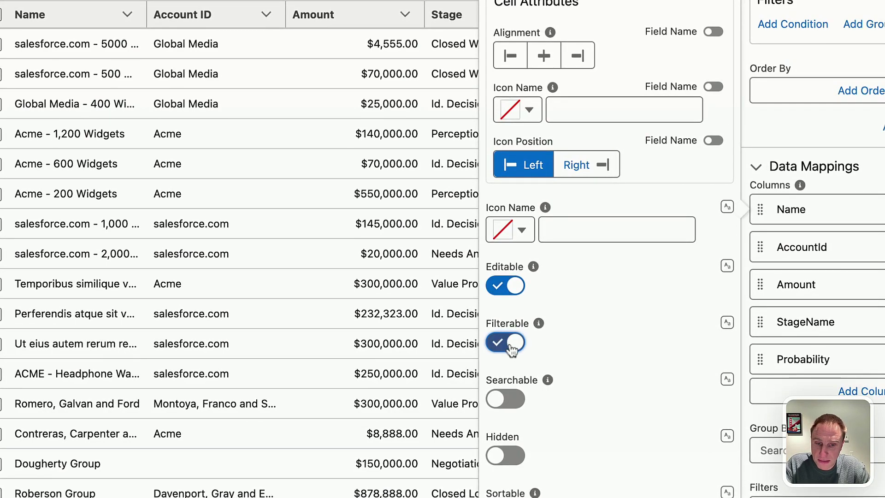
{"action": "left_click", "coordinate": [509, 399]}
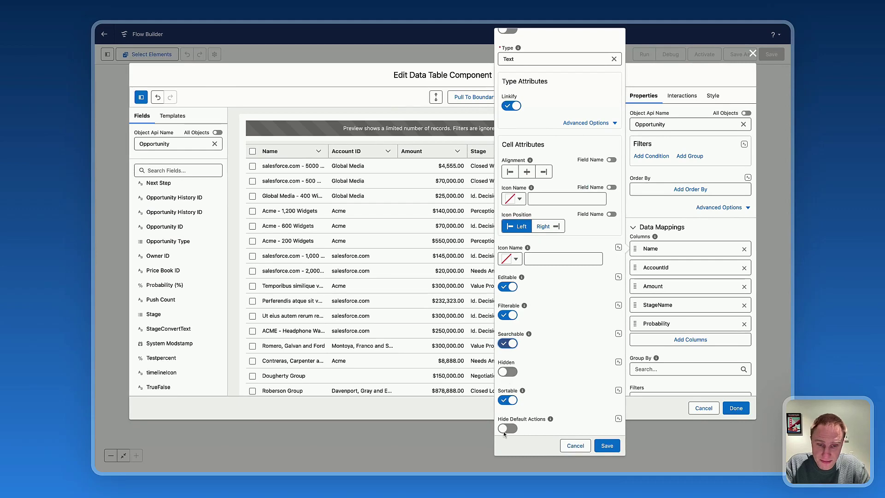
{"action": "scroll", "coordinate": [551, 272], "scroll_direction": "up", "scroll_amount": 3}
{"action": "left_click", "coordinate": [608, 446]}
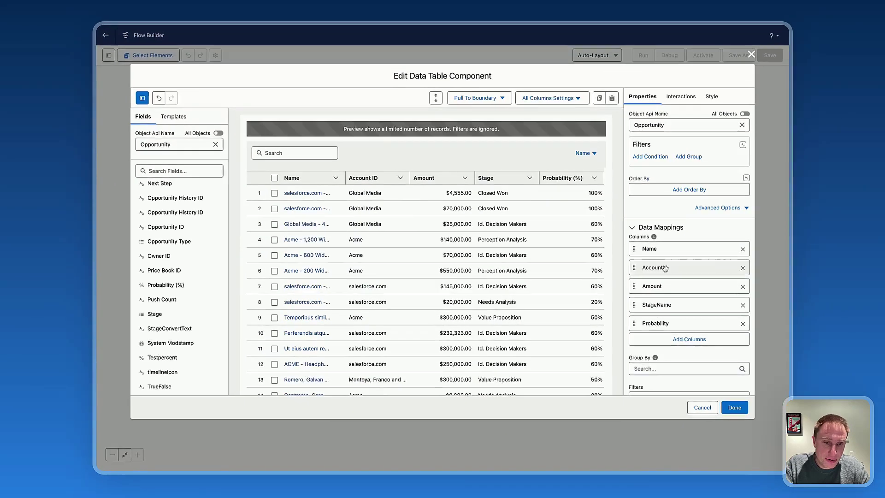
Step: Give Account ID the custom label 'Account Name', enable Linkify, Editable and Filterable, and save
{"action": "left_click", "coordinate": [647, 269]}
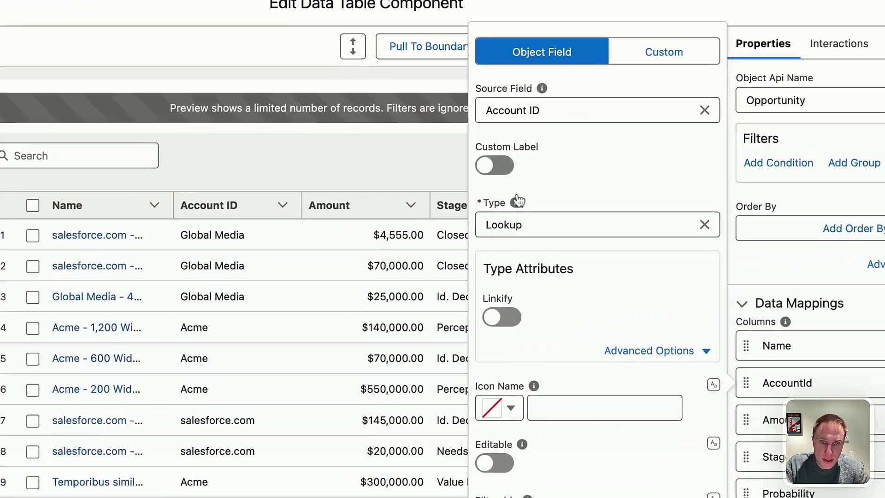
{"action": "left_click", "coordinate": [508, 157]}
{"action": "left_click", "coordinate": [522, 185]}
{"action": "type", "text": "Account Name"}
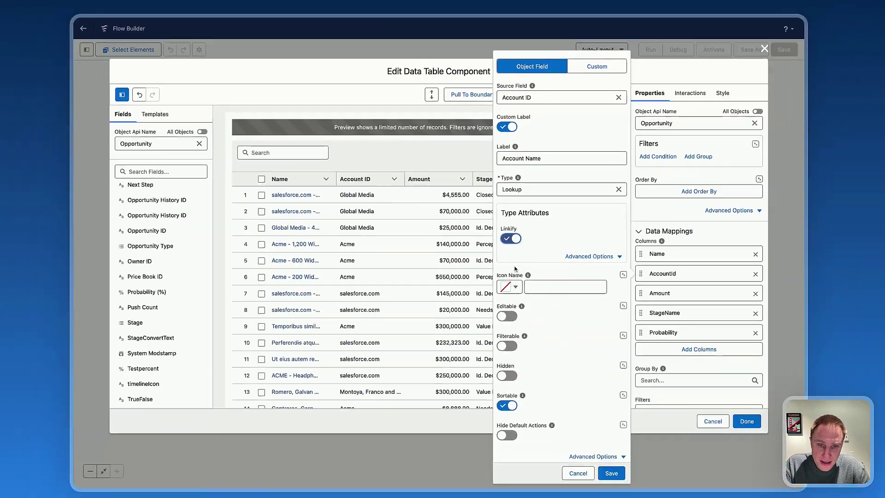
{"action": "left_click", "coordinate": [502, 319]}
{"action": "left_click", "coordinate": [494, 466]}
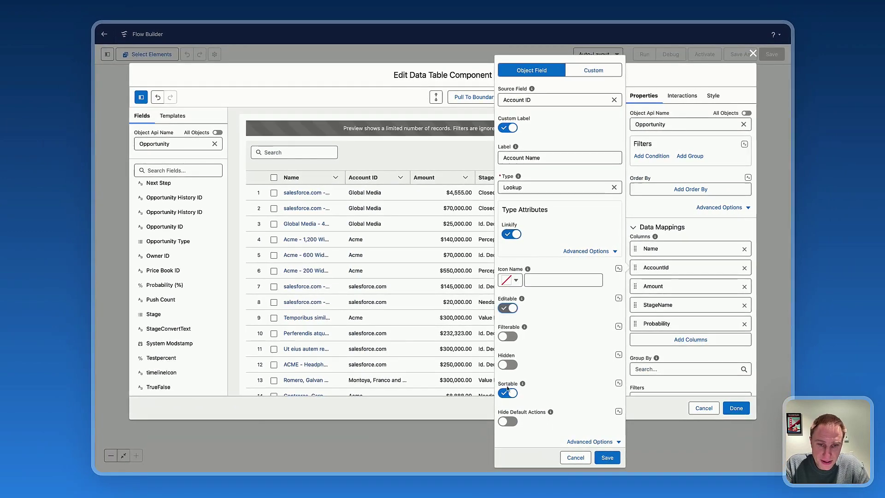
{"action": "left_click", "coordinate": [507, 336]}
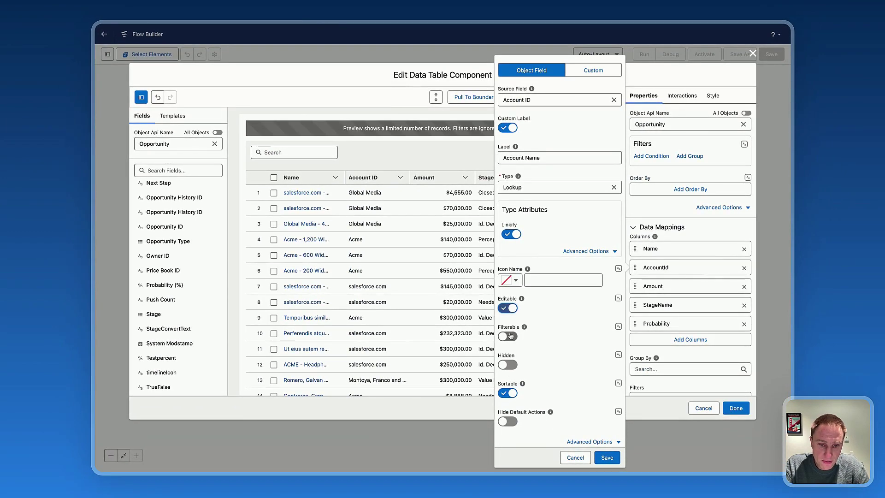
{"action": "left_click", "coordinate": [605, 457]}
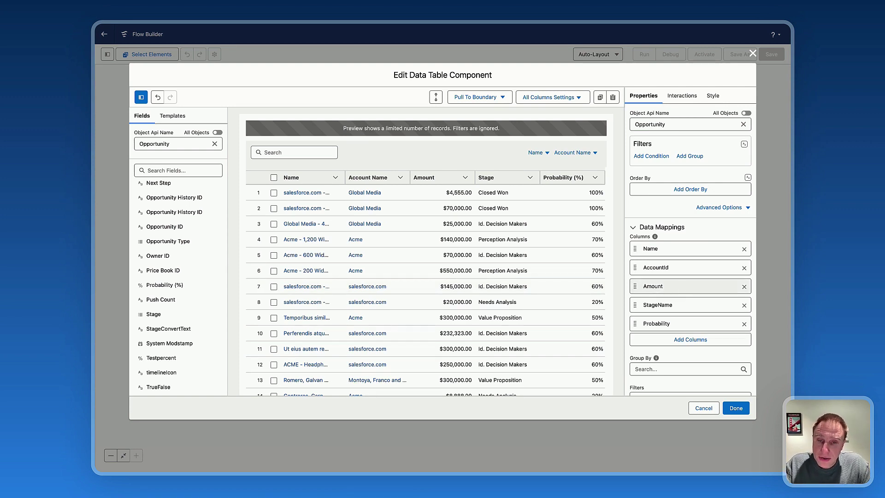
Step: Set the Probability column type to Progress Bar with Show Value on
{"action": "left_click_drag", "start_coordinate": [669, 287], "coordinate": [662, 325]}
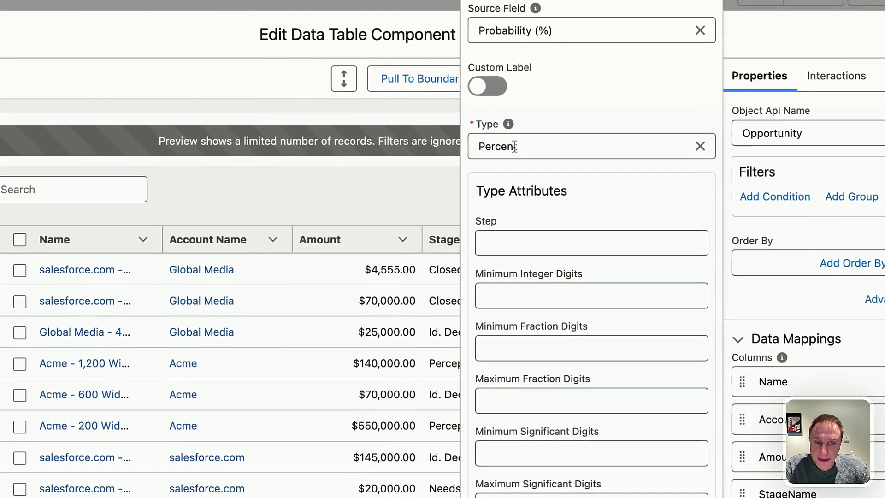
{"action": "left_click", "coordinate": [553, 146]}
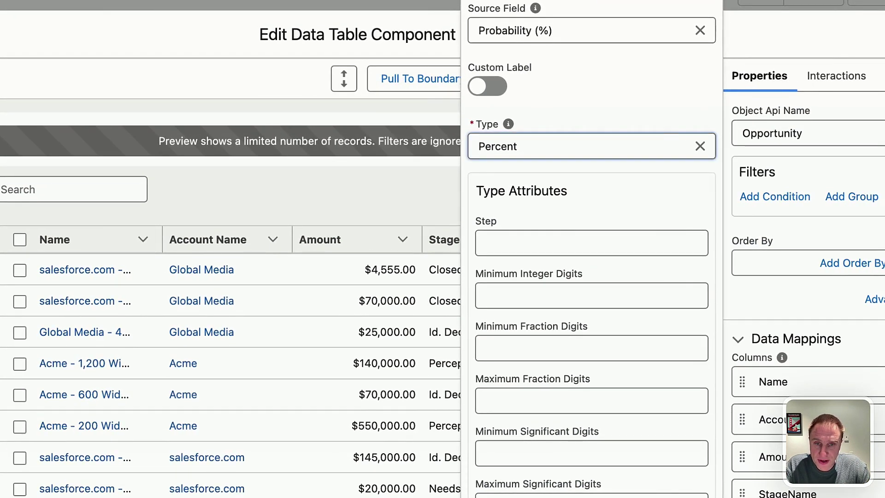
{"action": "scroll", "coordinate": [535, 266], "scroll_direction": "down", "scroll_amount": 3}
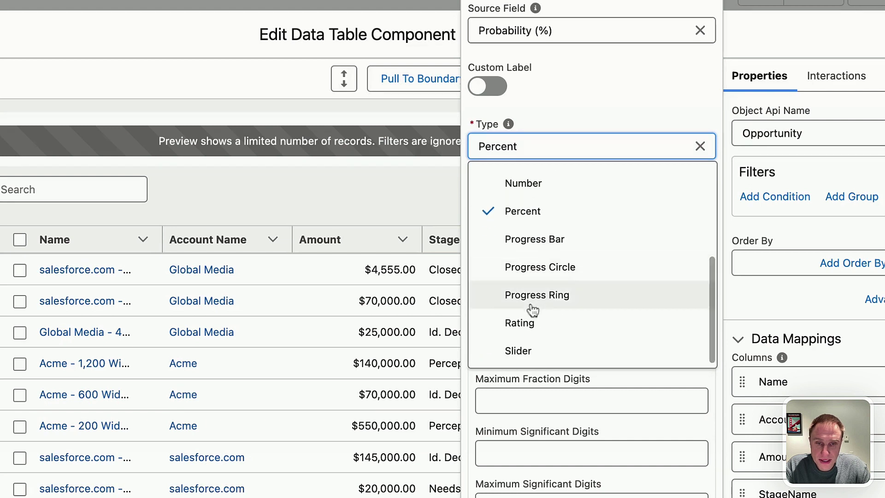
{"action": "left_click", "coordinate": [531, 239]}
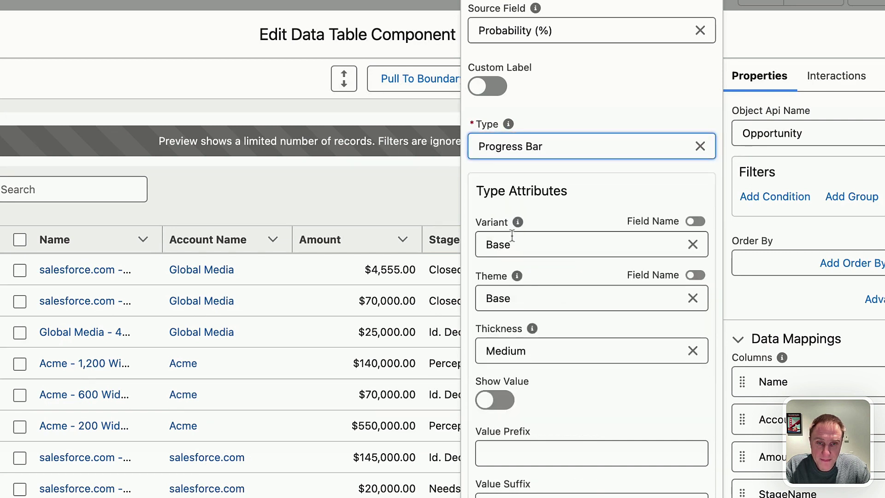
{"action": "left_click", "coordinate": [492, 399]}
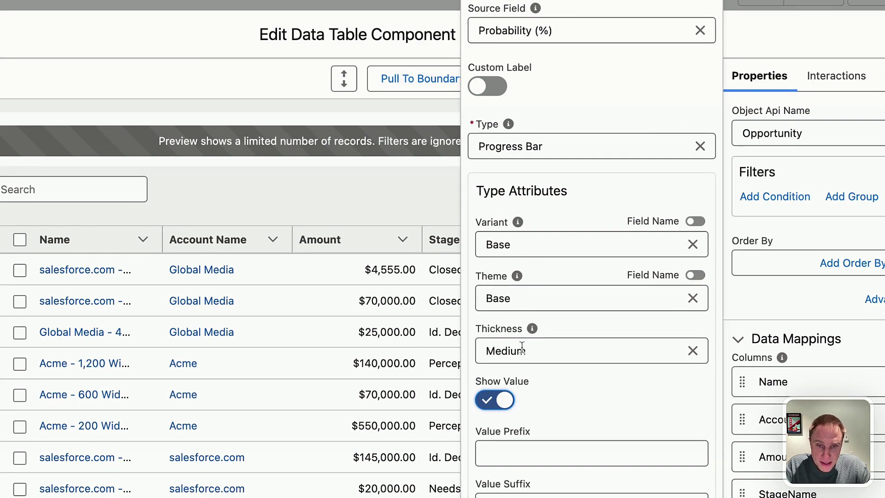
{"action": "key", "text": "Escape"}
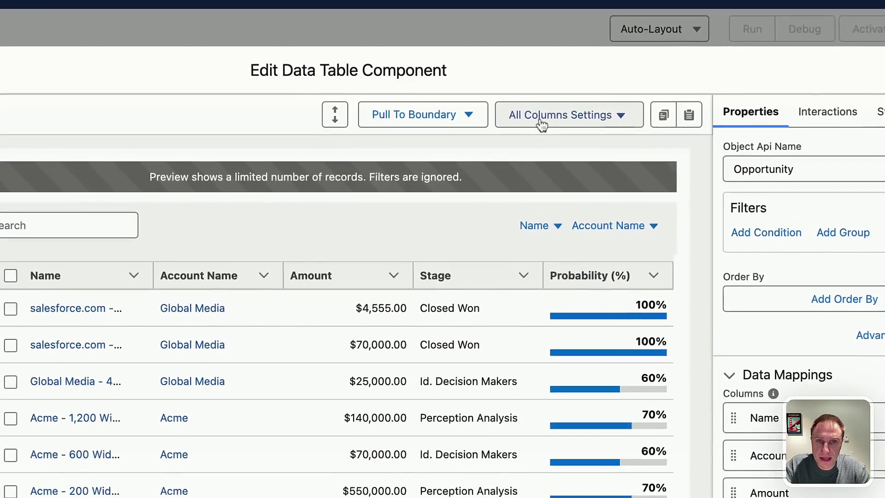
{"action": "left_click", "coordinate": [540, 123]}
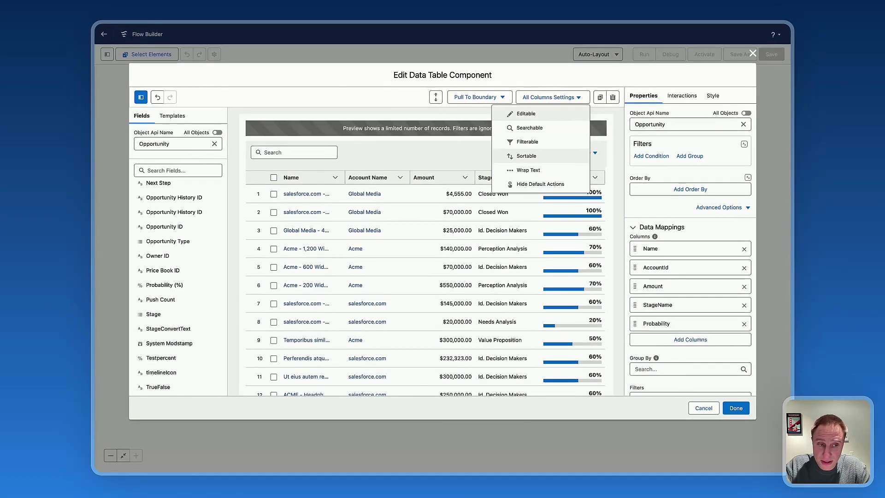
{"action": "left_click", "coordinate": [667, 207]}
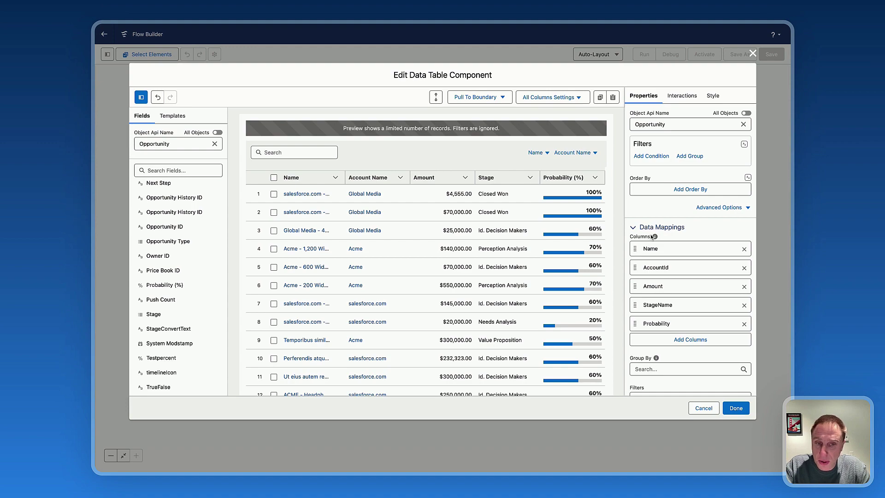
Step: Add an Action type column with Change Owner and Edit row actions
{"action": "left_click", "coordinate": [648, 336]}
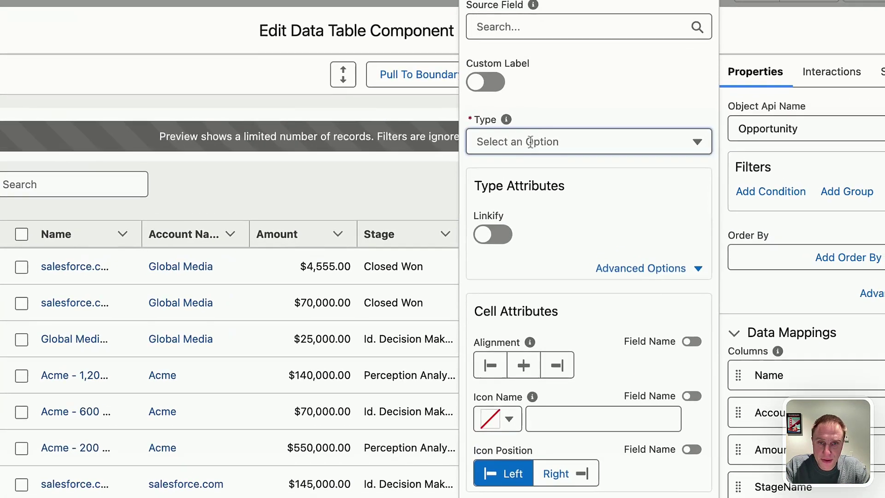
{"action": "left_click", "coordinate": [531, 132]}
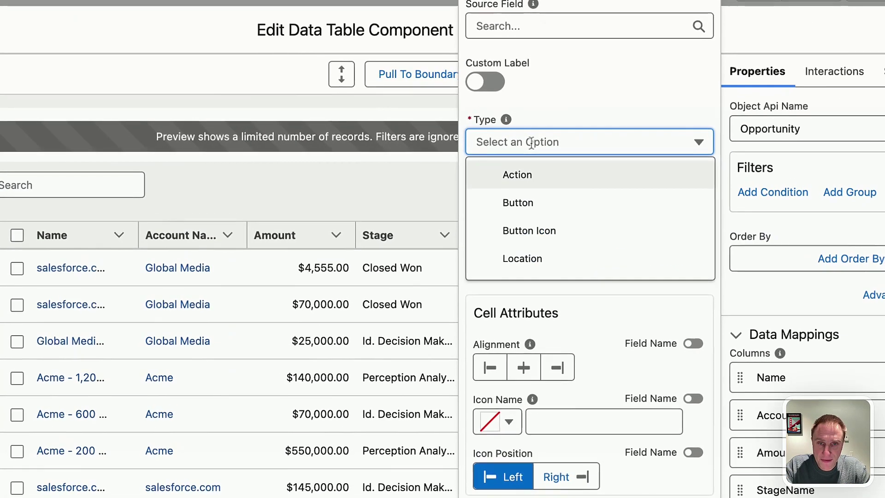
{"action": "left_click", "coordinate": [524, 185]}
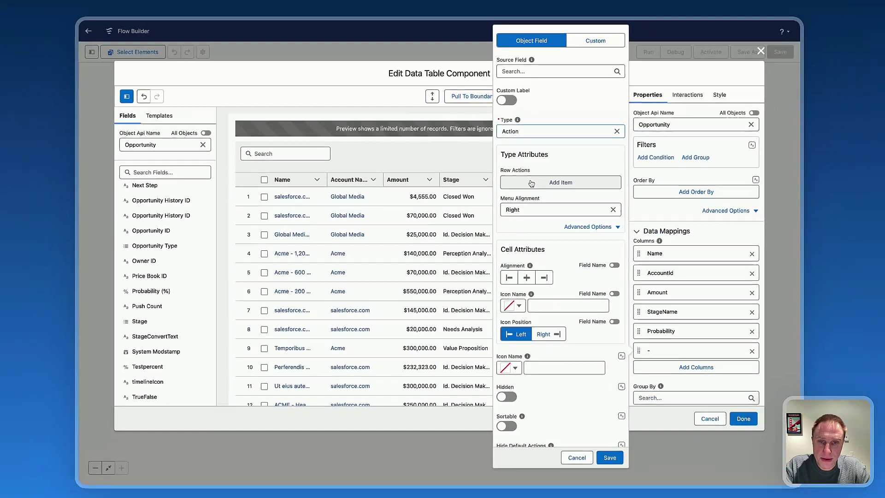
{"action": "left_click", "coordinate": [531, 184]}
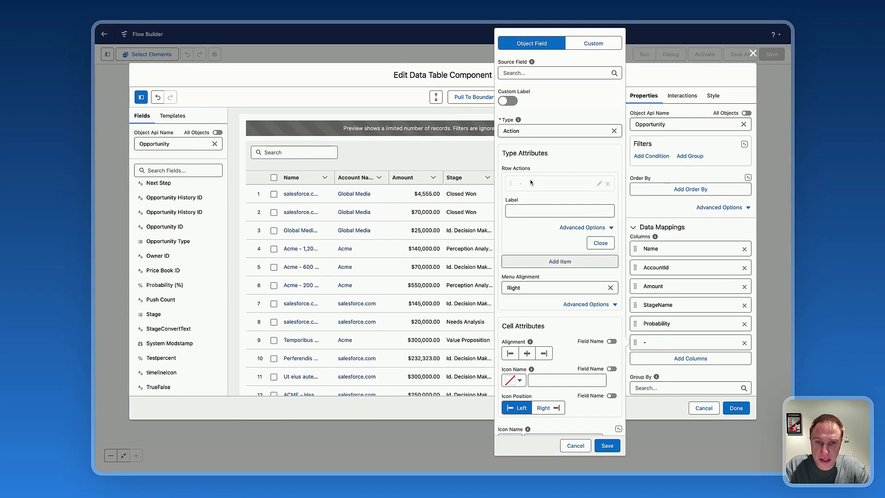
{"action": "type", "text": "Change Owner"}
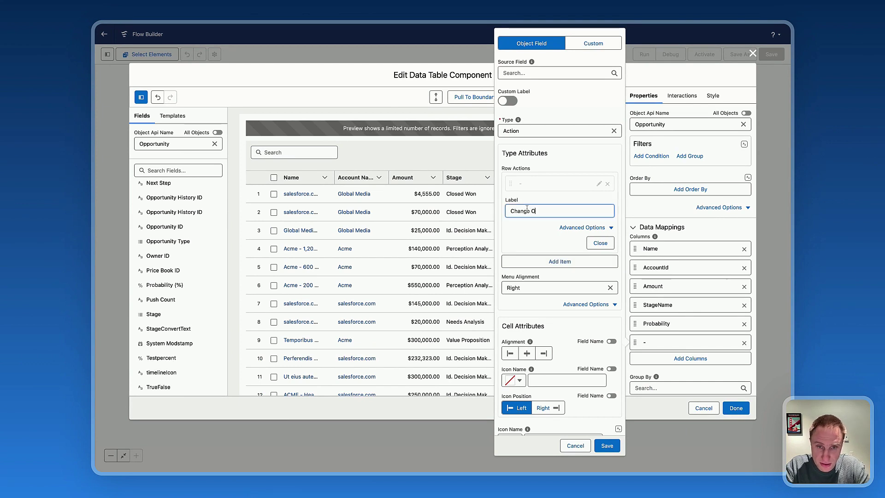
{"action": "left_click", "coordinate": [600, 243]}
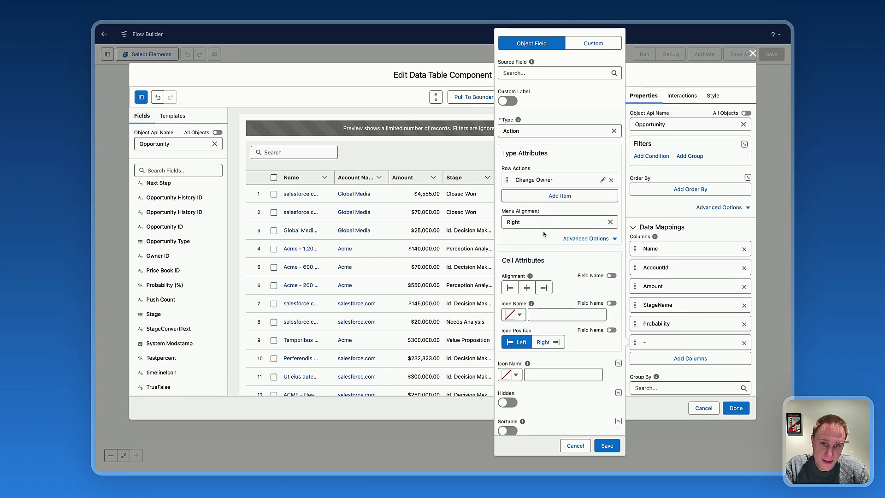
{"action": "left_click", "coordinate": [530, 196]}
{"action": "left_click", "coordinate": [525, 229]}
{"action": "type", "text": "Edit"}
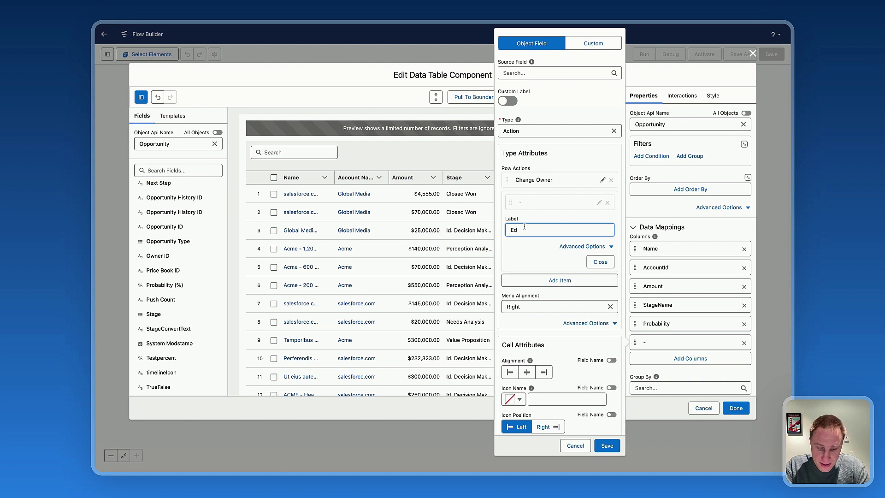
{"action": "left_click", "coordinate": [599, 262]}
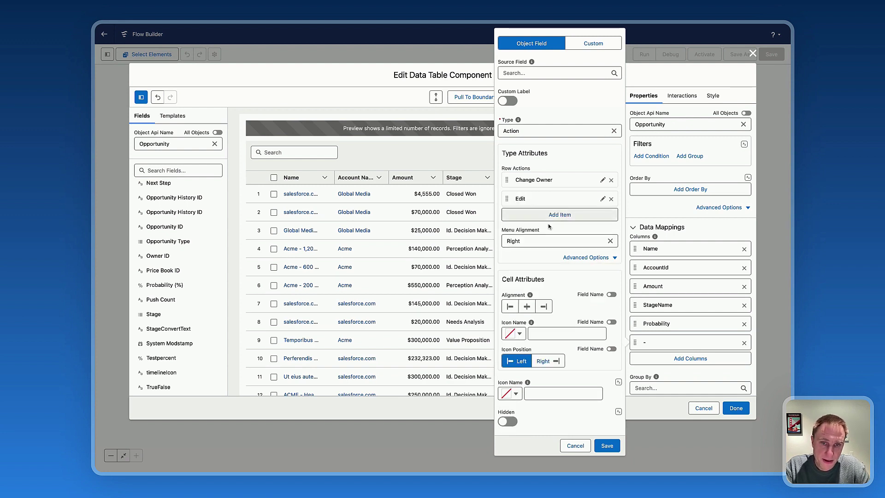
Step: Add a Delete row action, save the column, and check the first row's menu
{"action": "left_click", "coordinate": [530, 207]}
{"action": "left_click", "coordinate": [528, 249]}
{"action": "type", "text": "Deklete"}
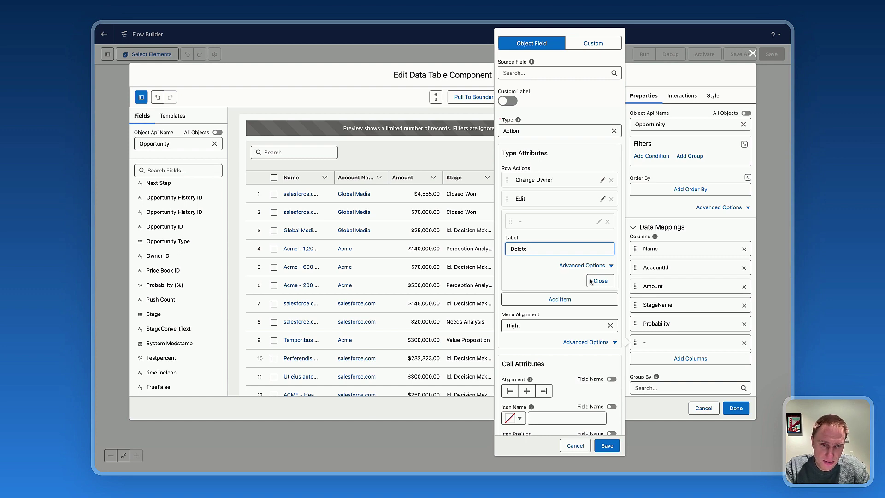
{"action": "left_click", "coordinate": [600, 280]}
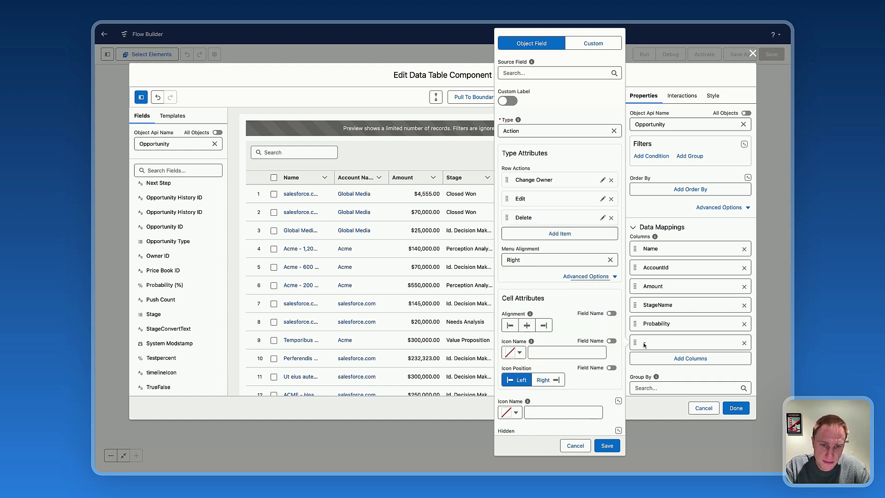
{"action": "left_click", "coordinate": [606, 446]}
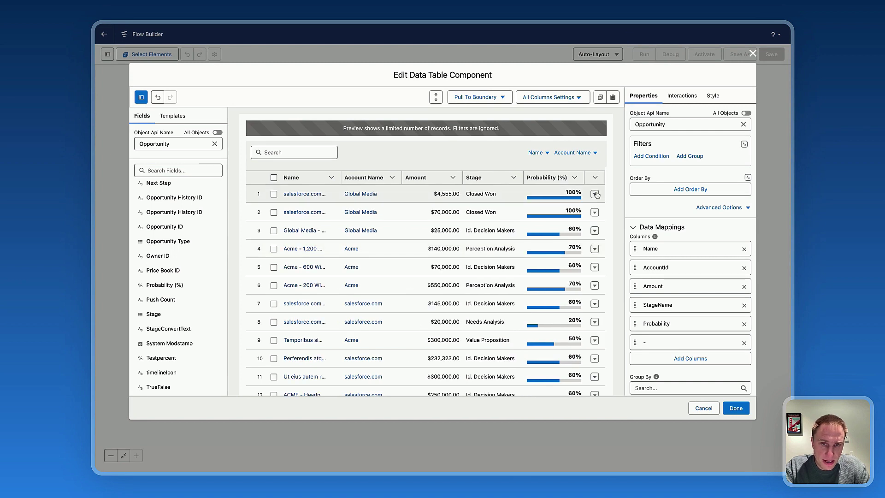
{"action": "left_click", "coordinate": [595, 194]}
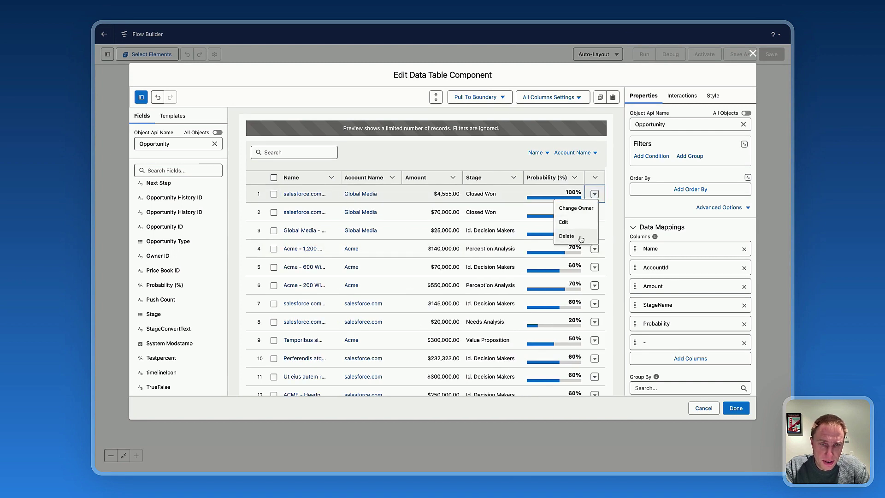
{"action": "left_click", "coordinate": [595, 194]}
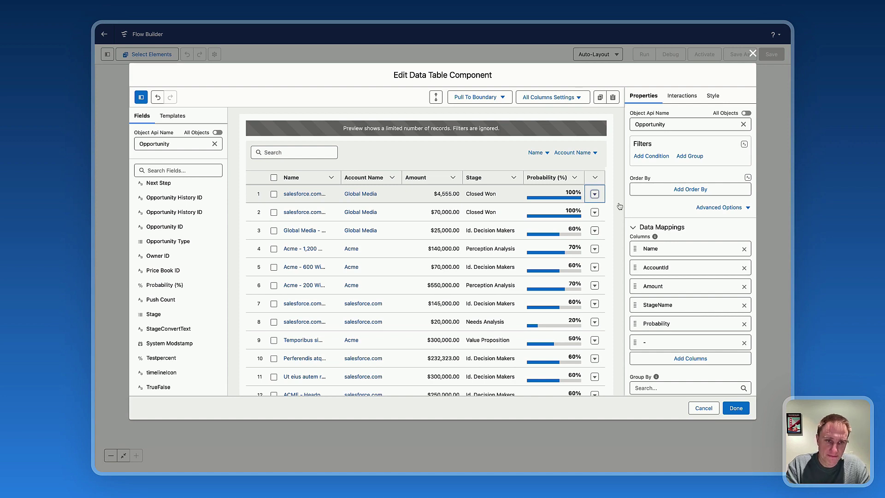
{"action": "scroll", "coordinate": [666, 236], "scroll_direction": "down", "scroll_amount": 3}
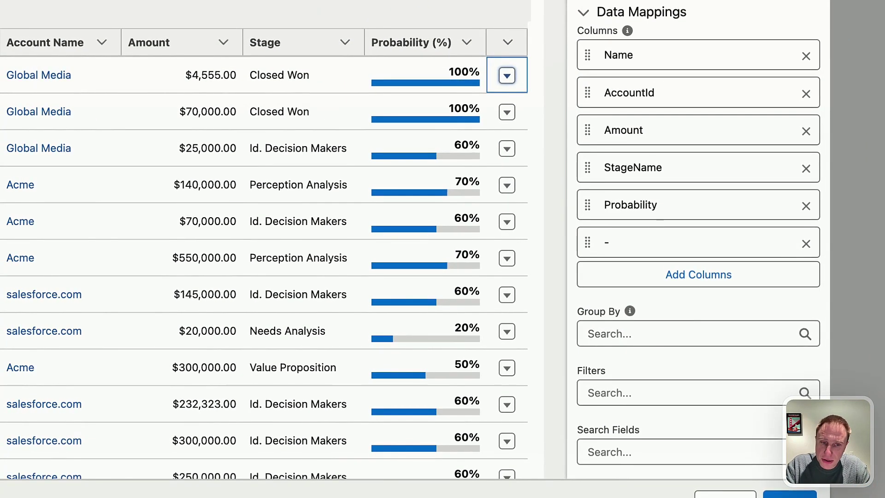
{"action": "left_click", "coordinate": [608, 334]}
{"action": "type", "text": "staghe"}
{"action": "key", "text": "BackSpace"}
{"action": "key", "text": "BackSpace"}
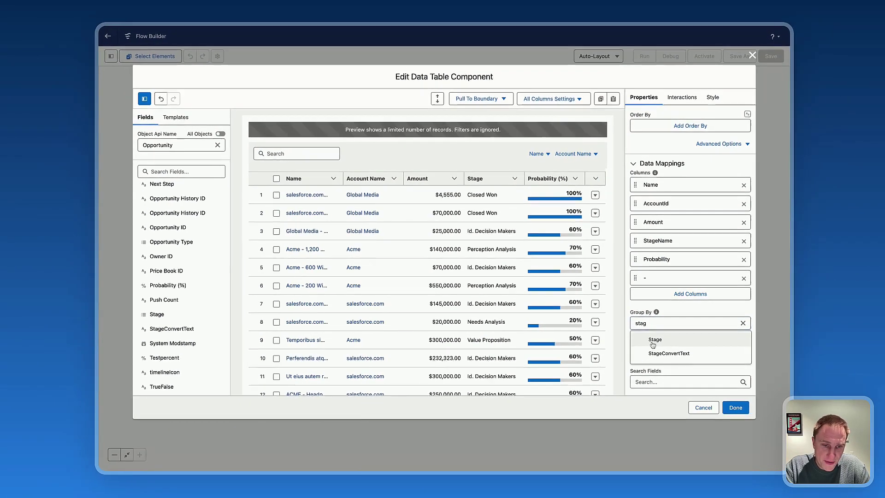
{"action": "left_click", "coordinate": [654, 341]}
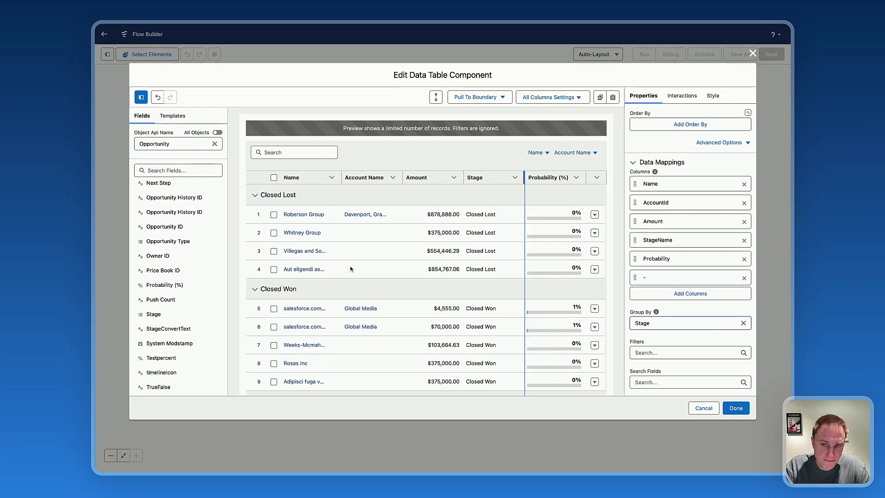
{"action": "scroll", "coordinate": [363, 265], "scroll_direction": "down", "scroll_amount": 10}
{"action": "scroll", "coordinate": [364, 264], "scroll_direction": "down", "scroll_amount": 2}
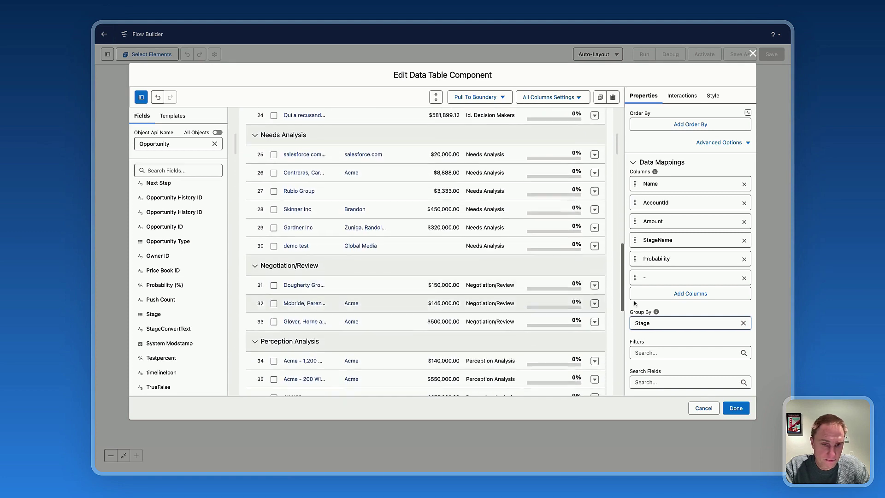
{"action": "left_click", "coordinate": [742, 323]}
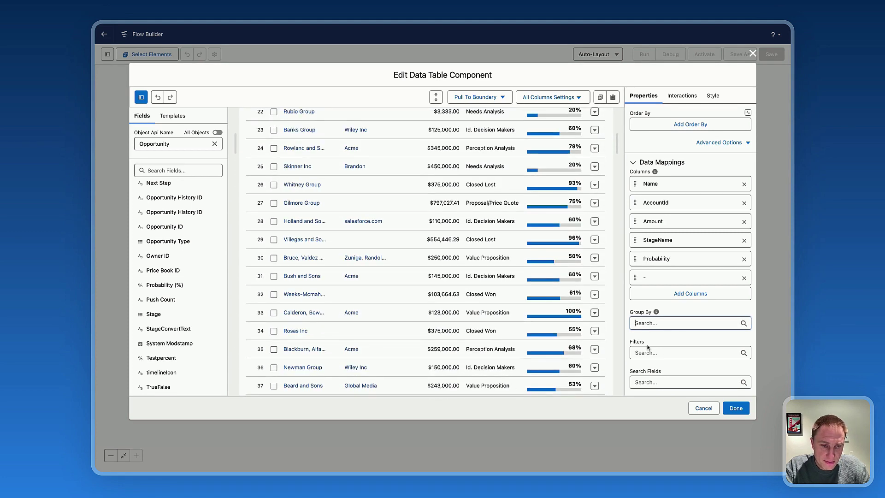
{"action": "scroll", "coordinate": [542, 307], "scroll_direction": "up", "scroll_amount": 10}
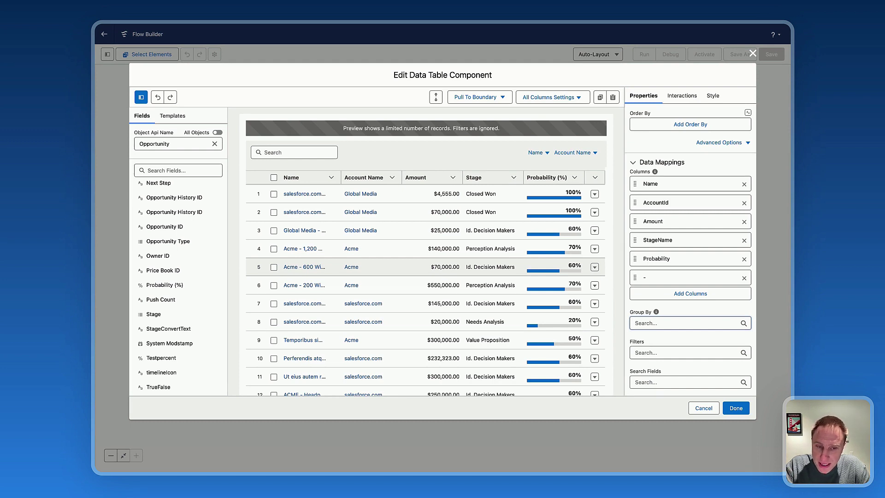
{"action": "left_click", "coordinate": [657, 353]}
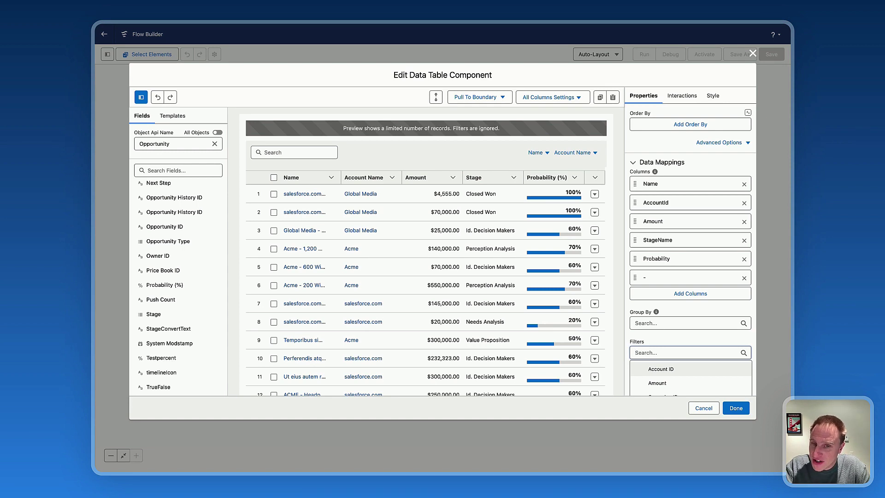
{"action": "left_click", "coordinate": [667, 335]}
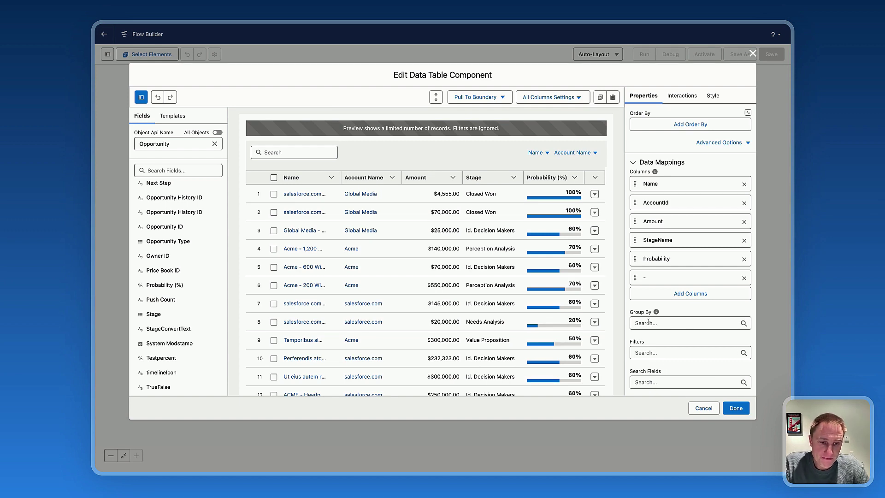
Step: Turn on Show Pagination with 10 items per page
{"action": "scroll", "coordinate": [659, 315], "scroll_direction": "up", "scroll_amount": 5}
{"action": "scroll", "coordinate": [661, 312], "scroll_direction": "up", "scroll_amount": 8}
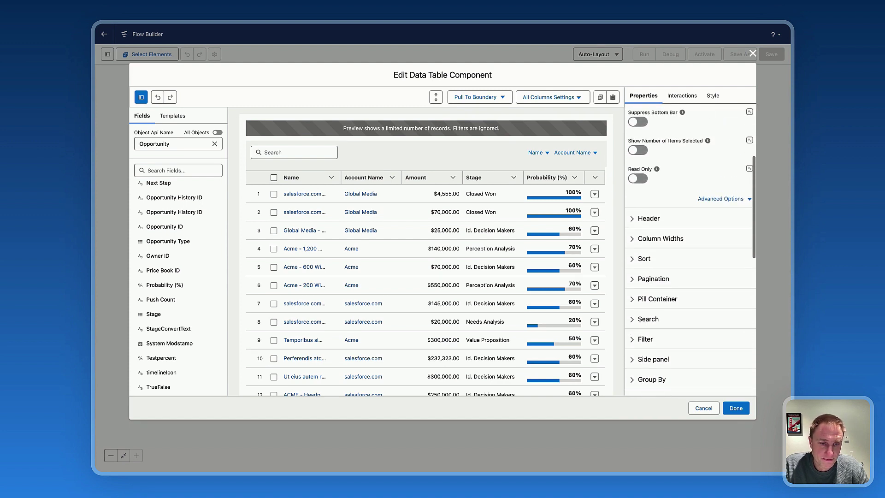
{"action": "scroll", "coordinate": [690, 254], "scroll_direction": "down", "scroll_amount": 10}
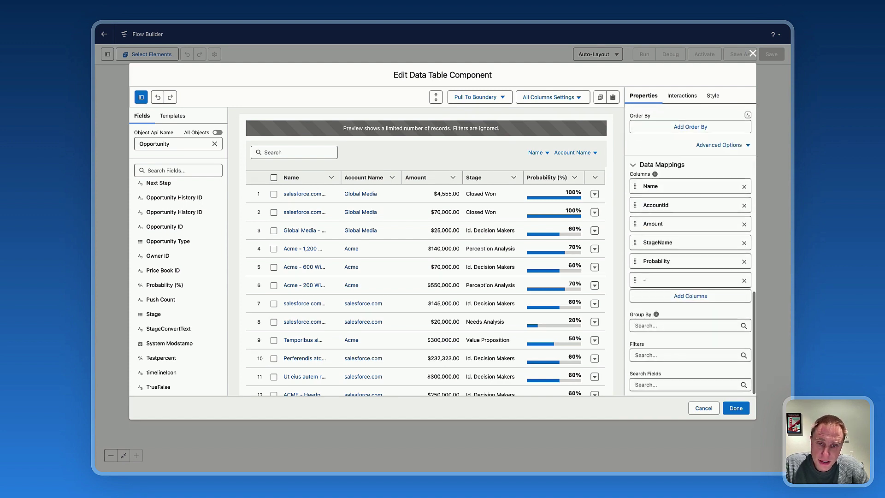
{"action": "scroll", "coordinate": [690, 253], "scroll_direction": "up", "scroll_amount": 6}
{"action": "scroll", "coordinate": [647, 236], "scroll_direction": "up", "scroll_amount": 2}
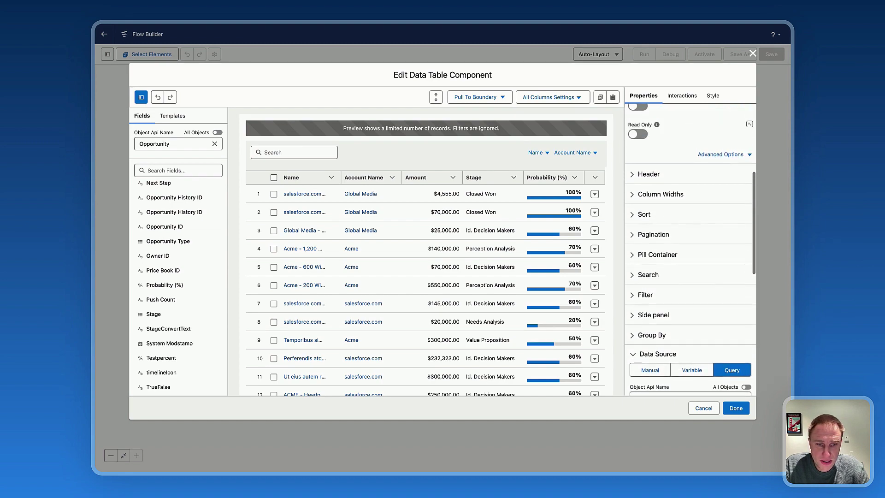
{"action": "left_click", "coordinate": [647, 236]}
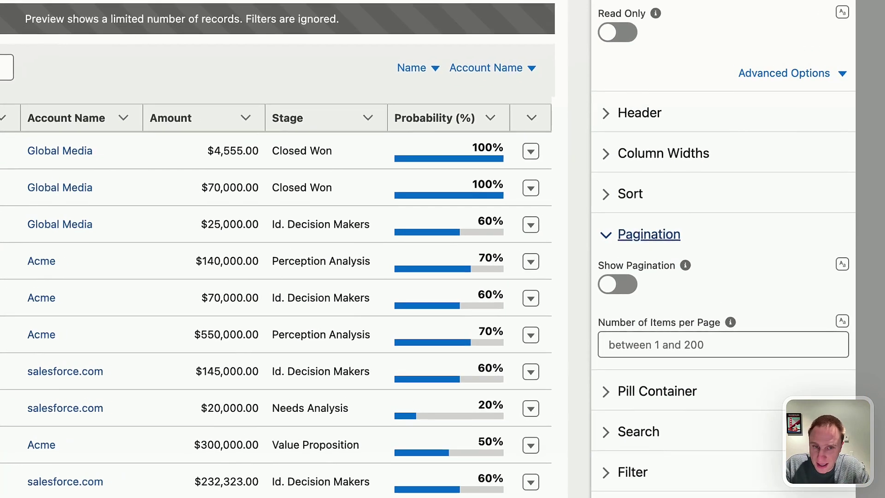
{"action": "left_click", "coordinate": [607, 283]}
{"action": "left_click", "coordinate": [646, 343]}
{"action": "type", "text": "10"}
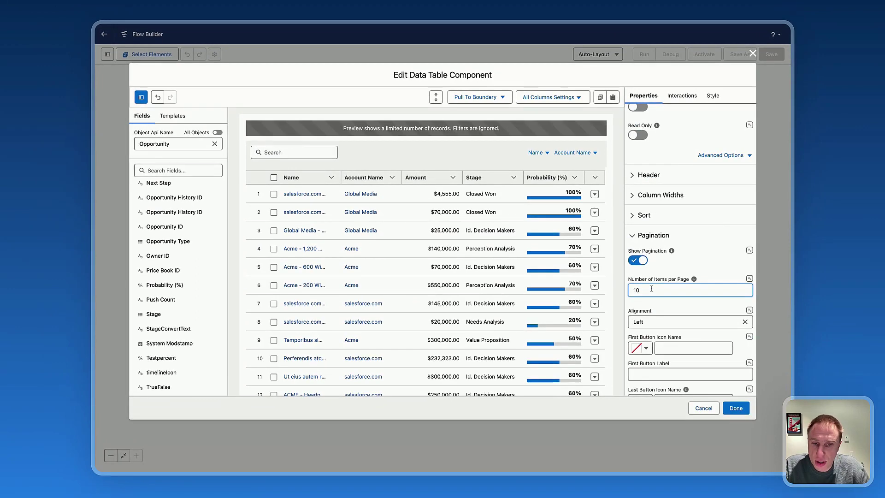
Step: Set pagination alignment to Center, then switch Show Pagination back off
{"action": "scroll", "coordinate": [406, 284], "scroll_direction": "down", "scroll_amount": 1}
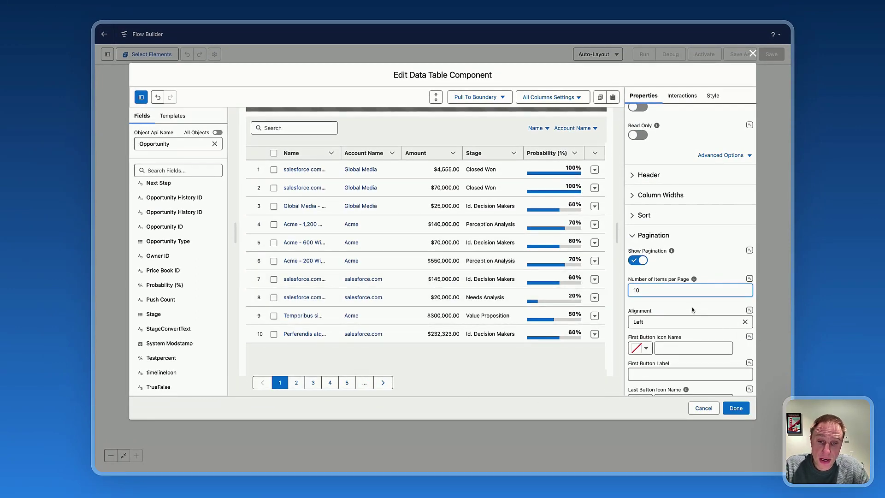
{"action": "scroll", "coordinate": [692, 311], "scroll_direction": "down", "scroll_amount": 2}
{"action": "left_click", "coordinate": [669, 281]}
{"action": "left_click", "coordinate": [662, 313]}
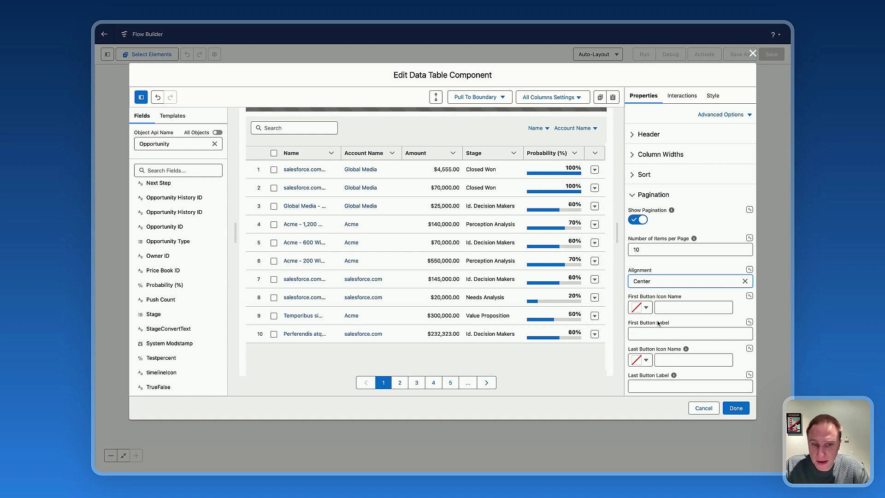
{"action": "scroll", "coordinate": [658, 323], "scroll_direction": "down", "scroll_amount": 5}
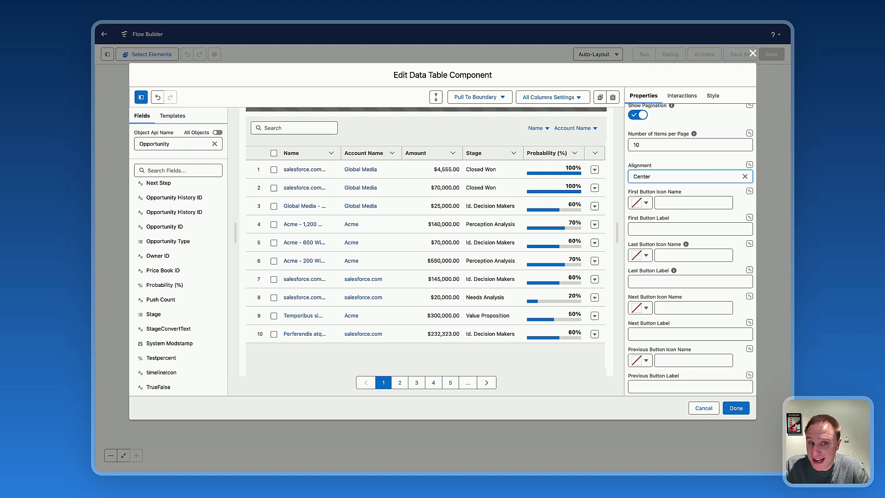
{"action": "scroll", "coordinate": [645, 249], "scroll_direction": "up", "scroll_amount": 5}
{"action": "left_click", "coordinate": [637, 248]}
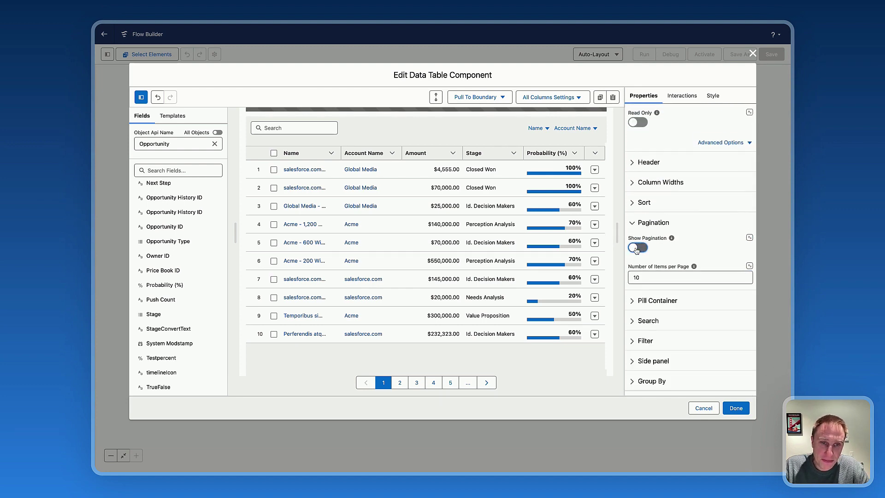
{"action": "scroll", "coordinate": [681, 244], "scroll_direction": "up", "scroll_amount": 3}
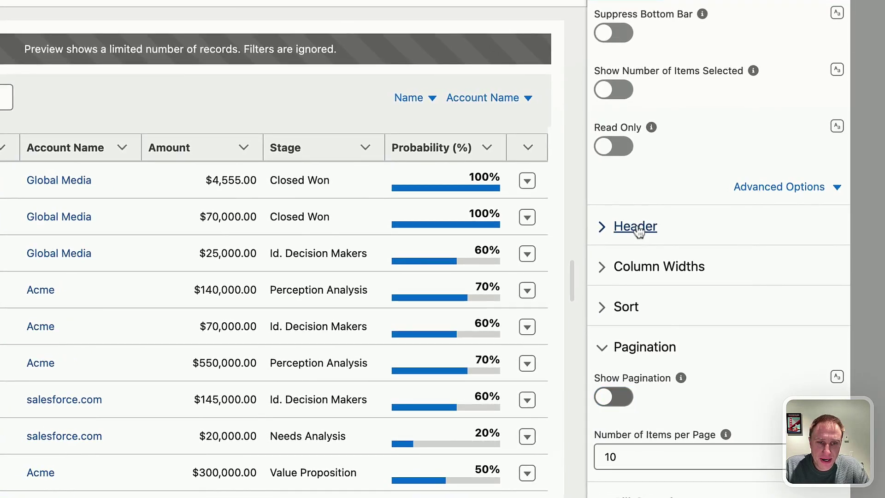
Step: Set the table header title to 'Opportunity List' and caption to 'All Opportunites'
{"action": "left_click", "coordinate": [637, 230]}
{"action": "left_click", "coordinate": [650, 276]}
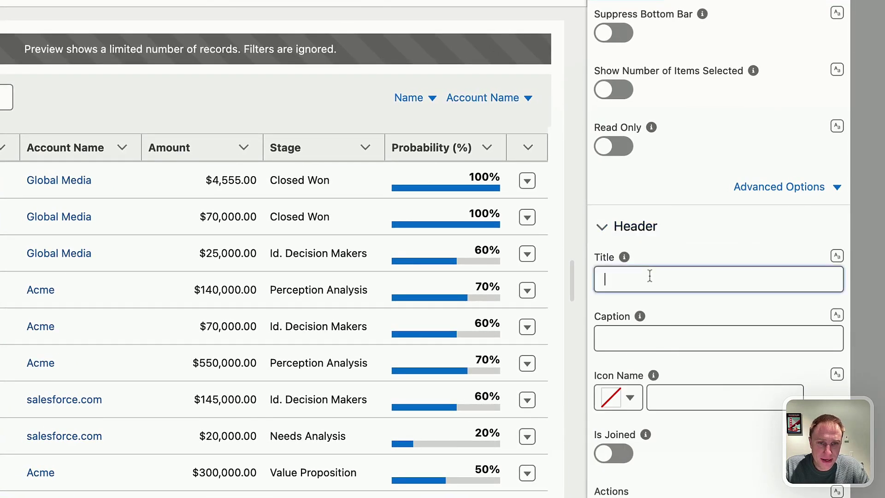
{"action": "type", "text": "Opportunity L"}
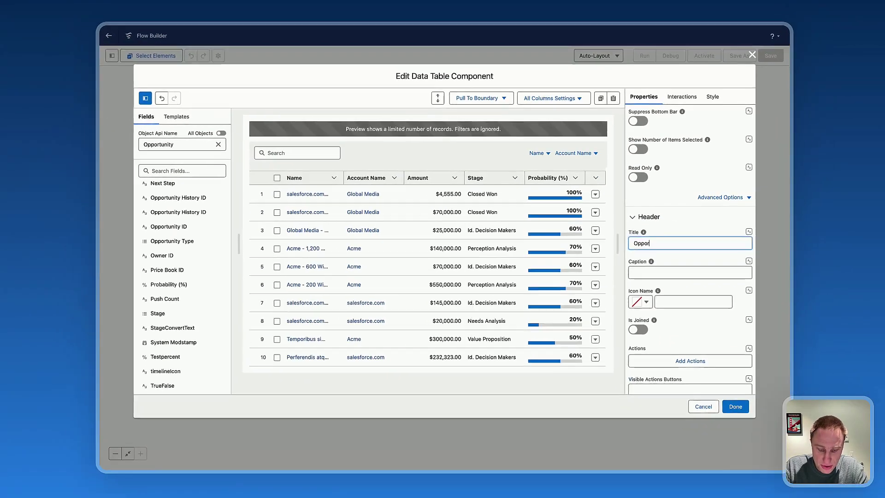
{"action": "type", "text": "ist"}
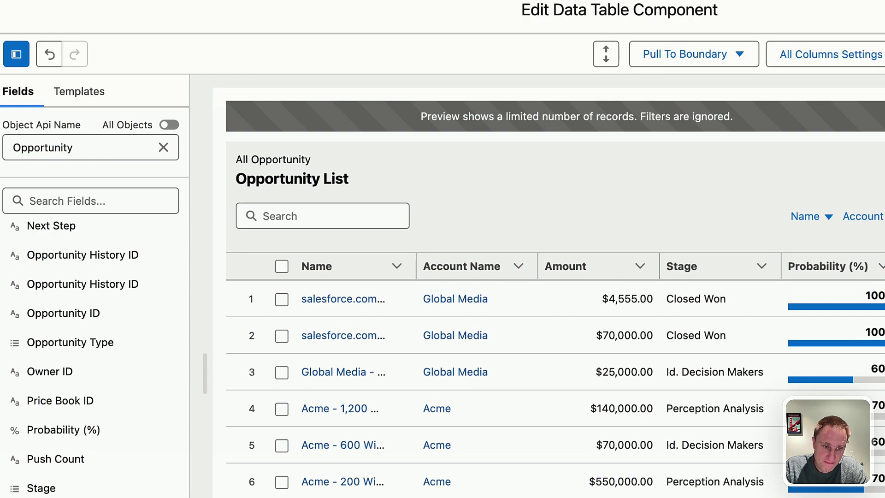
{"action": "key", "text": "BackSpace"}
{"action": "type", "text": "es"}
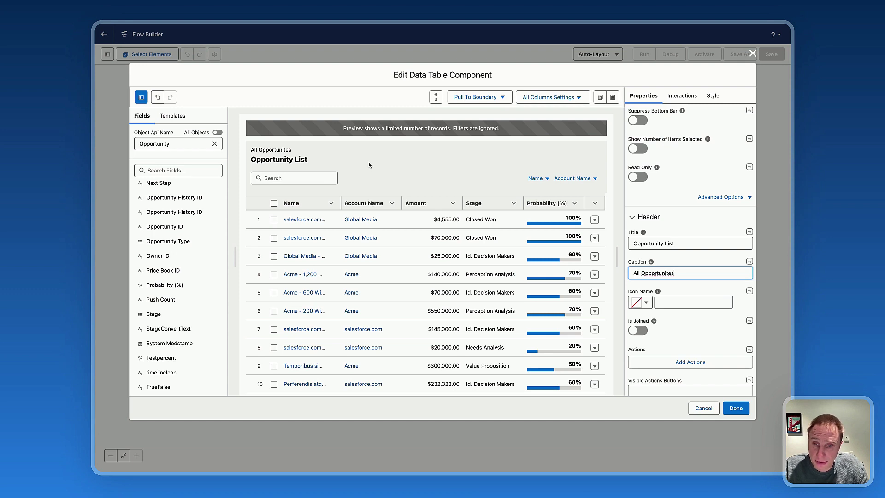
Step: Set the header icon to standard:opportunity and turn on Is Joined
{"action": "left_click", "coordinate": [637, 304]}
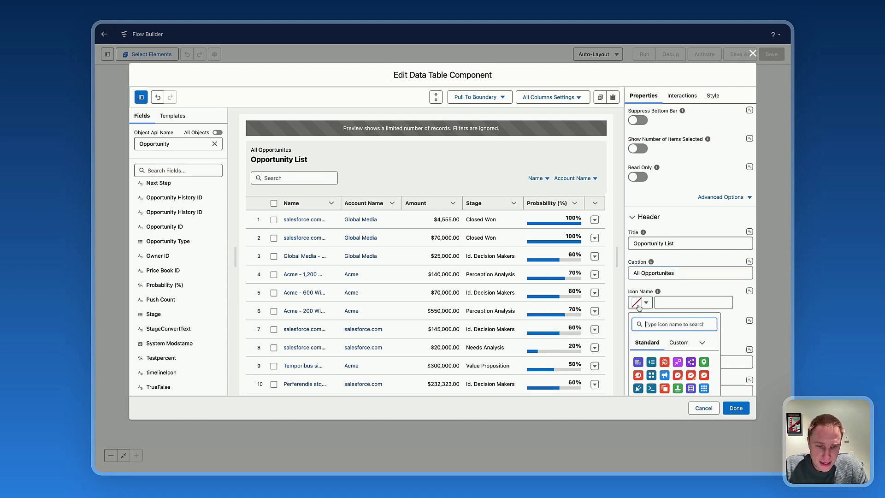
{"action": "type", "text": "opp"}
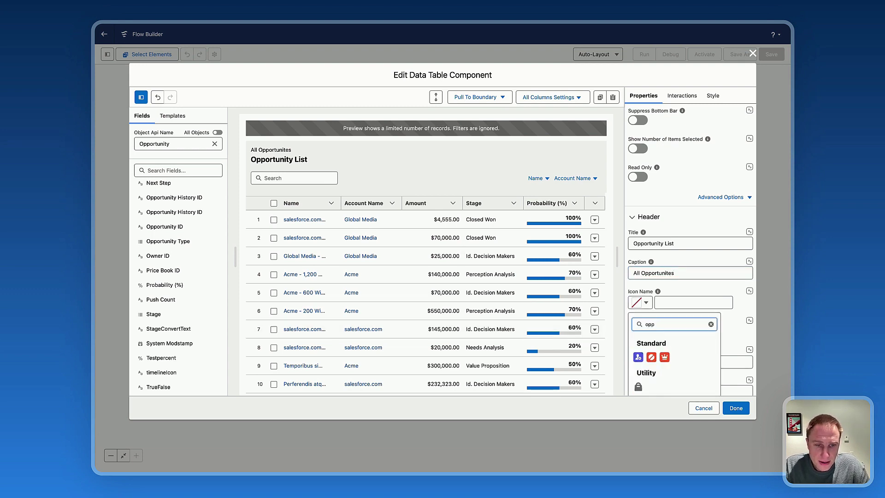
{"action": "left_click", "coordinate": [664, 357]}
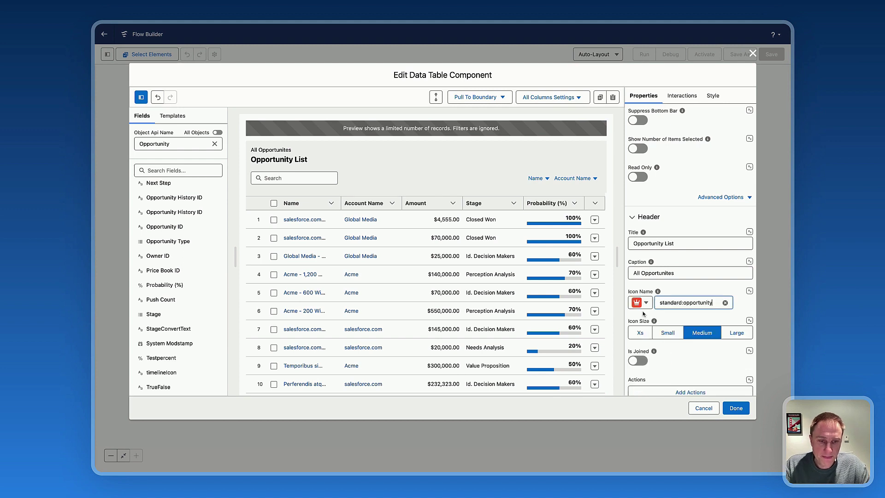
{"action": "left_click", "coordinate": [638, 361]}
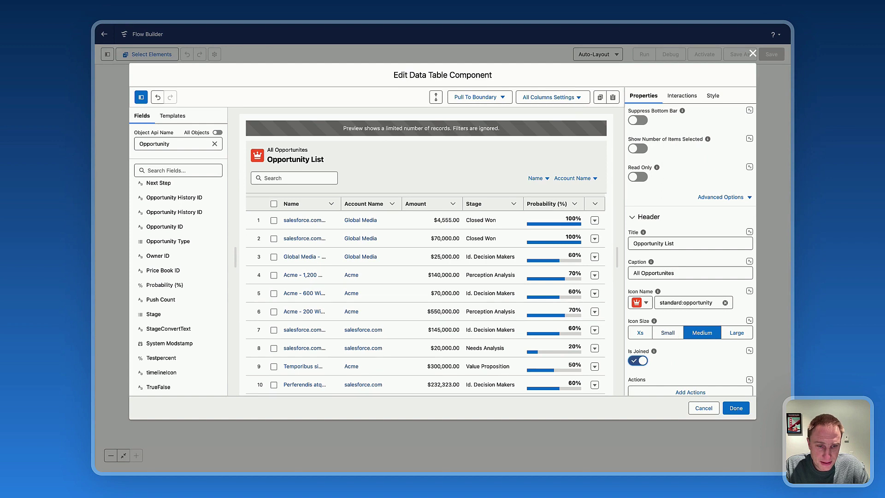
{"action": "scroll", "coordinate": [683, 347], "scroll_direction": "down", "scroll_amount": 3}
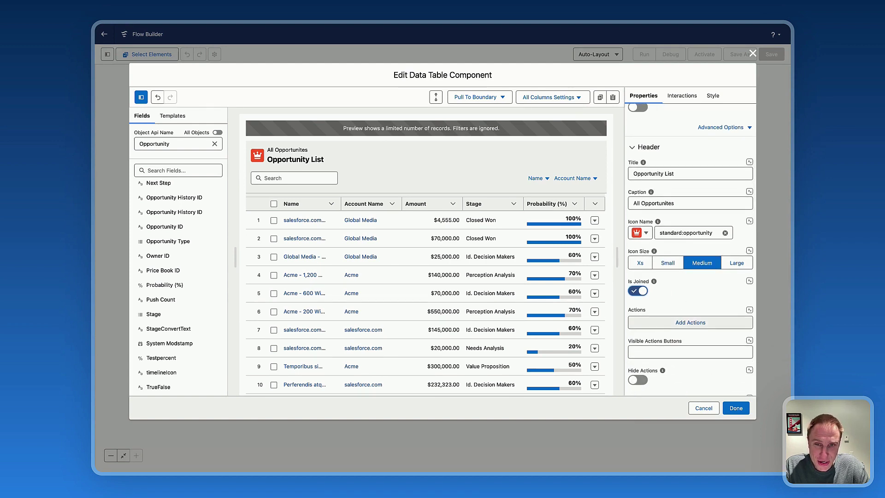
Step: Add a header action labelled 'New' to the Opportunity List table
{"action": "left_click", "coordinate": [690, 322]}
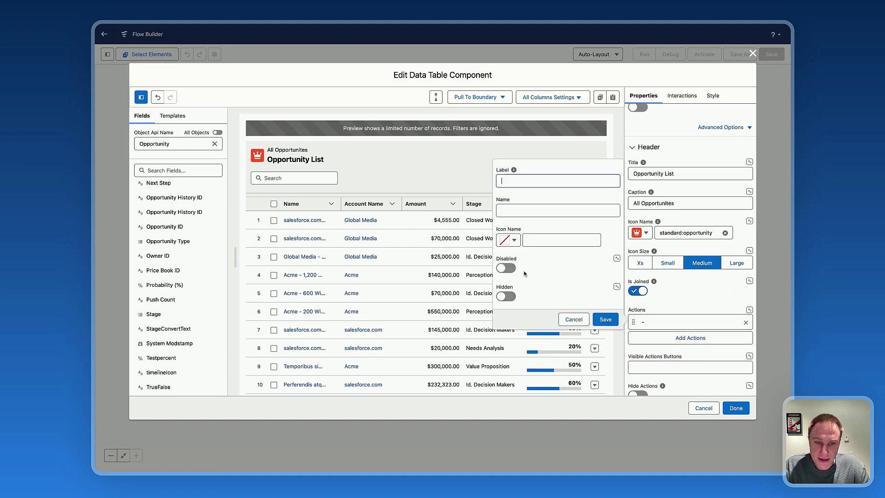
{"action": "type", "text": "New"}
{"action": "left_click", "coordinate": [604, 320]}
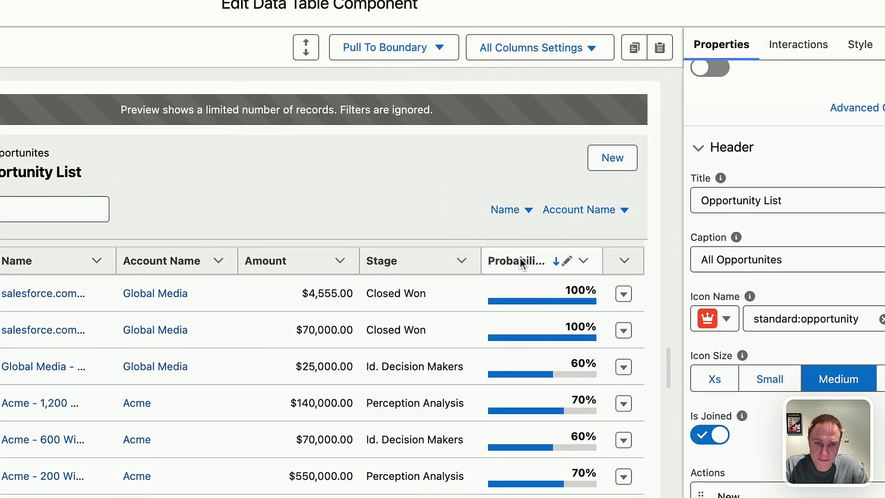
{"action": "scroll", "coordinate": [783, 258], "scroll_direction": "down", "scroll_amount": 3}
{"action": "scroll", "coordinate": [784, 277], "scroll_direction": "down", "scroll_amount": 3}
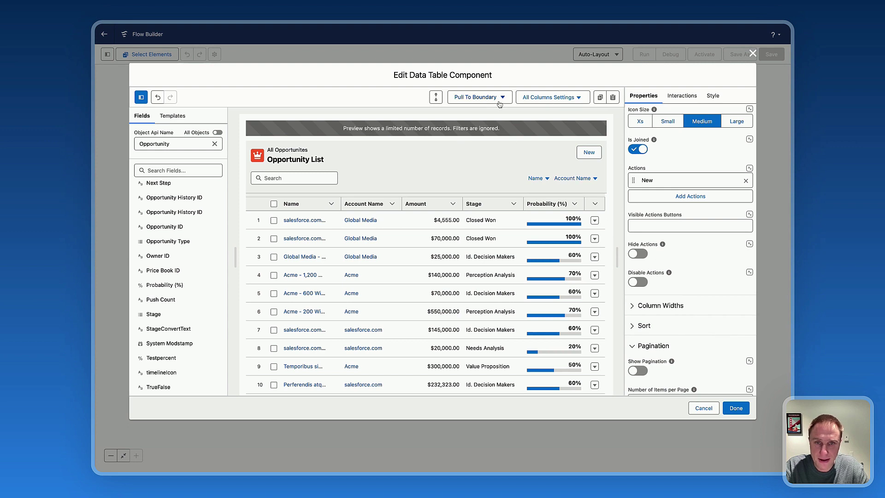
Step: Make all columns of the data table filterable
{"action": "left_click", "coordinate": [550, 97]}
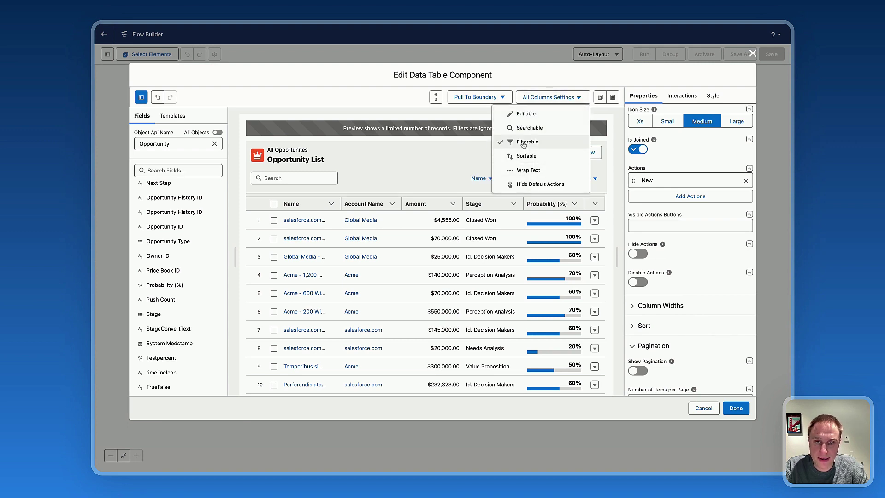
{"action": "left_click", "coordinate": [424, 149]}
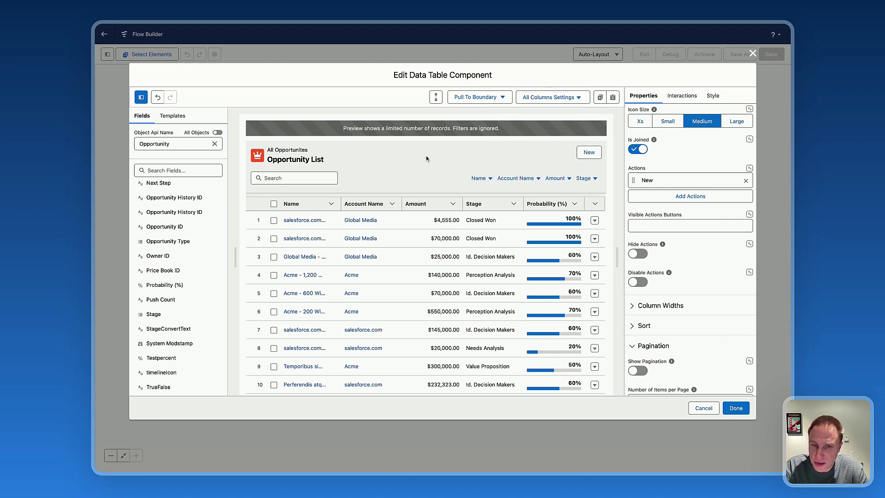
{"action": "scroll", "coordinate": [690, 272], "scroll_direction": "down", "scroll_amount": 5}
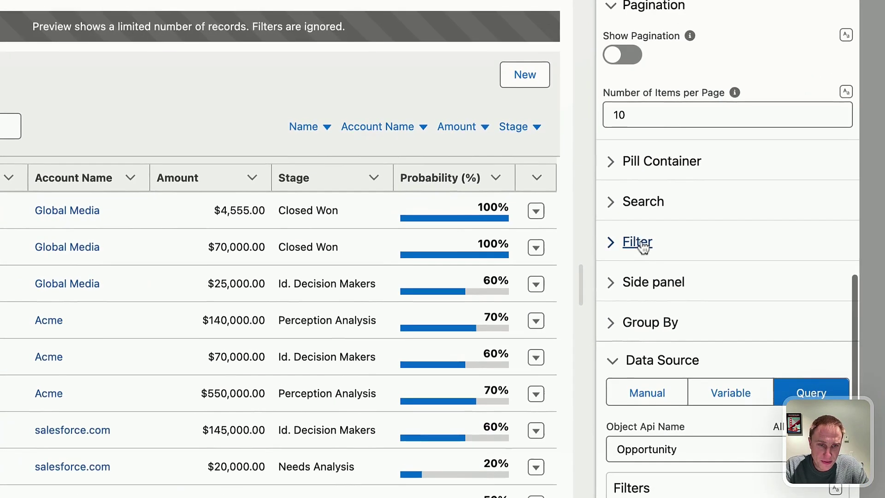
Step: Set the filter display type to Panel after briefly previewing the Popover option
{"action": "left_click", "coordinate": [646, 252]}
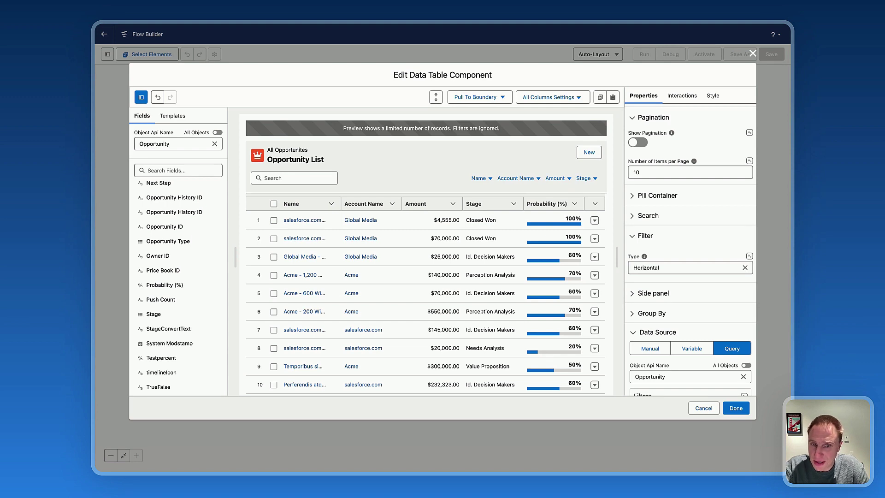
{"action": "left_click", "coordinate": [663, 267]}
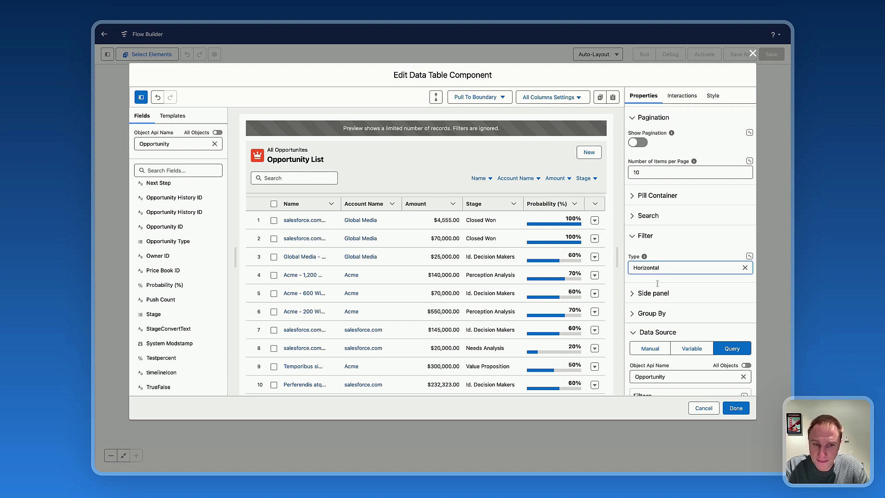
{"action": "left_click", "coordinate": [656, 297]}
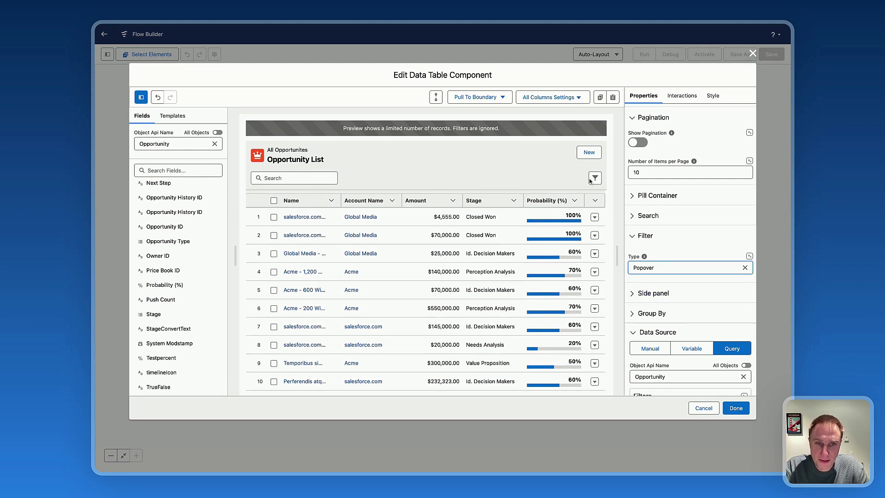
{"action": "left_click", "coordinate": [594, 178]}
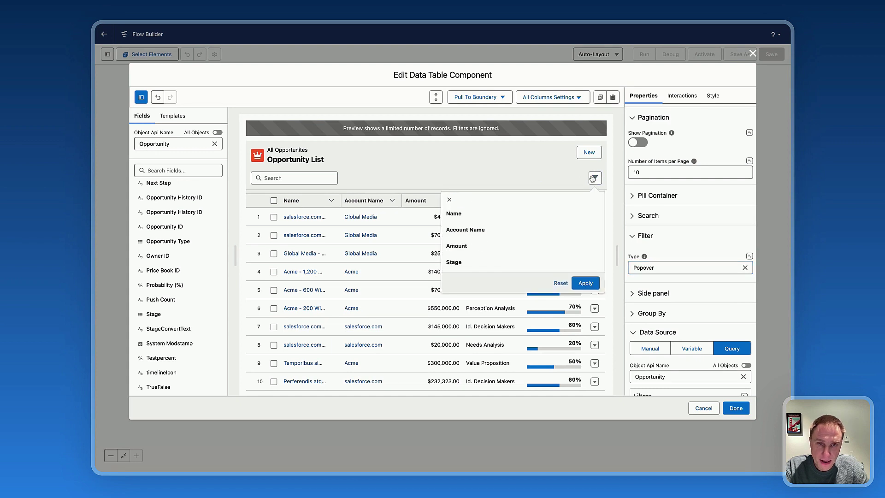
{"action": "left_click", "coordinate": [594, 178]}
{"action": "left_click", "coordinate": [660, 268]}
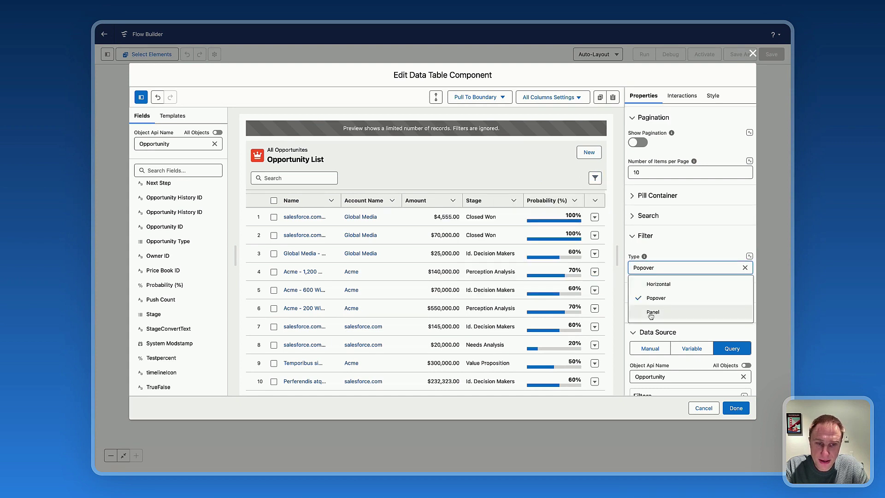
{"action": "left_click", "coordinate": [651, 313]}
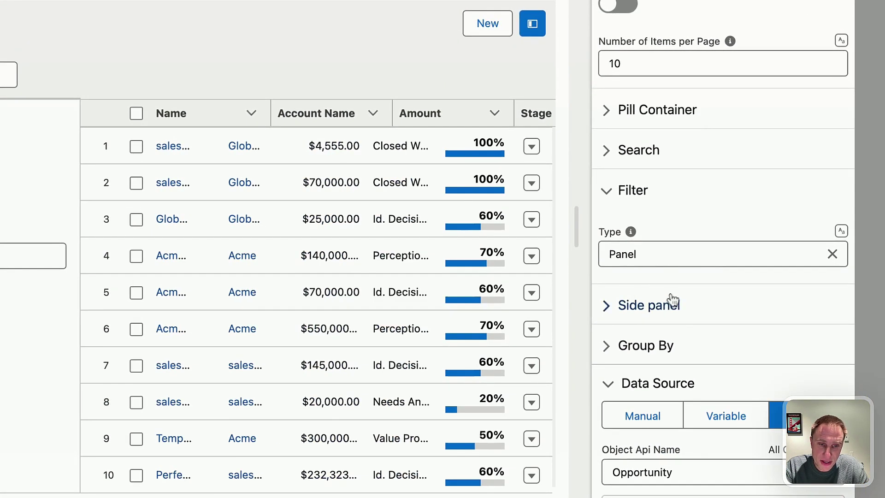
{"action": "left_click", "coordinate": [655, 307]}
Step: Position the filter side panel on the right, starting closed, with its toggle button kept visible
{"action": "scroll", "coordinate": [641, 289], "scroll_direction": "down", "scroll_amount": 3}
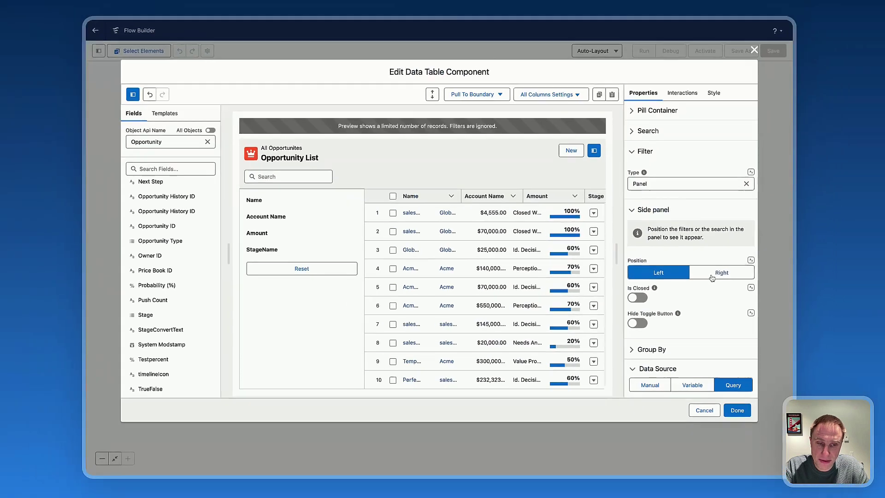
{"action": "left_click", "coordinate": [712, 277]}
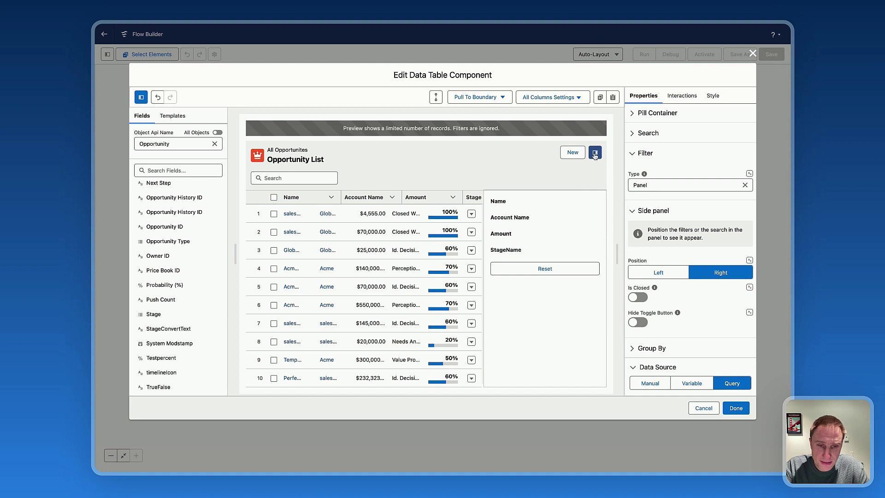
{"action": "left_click", "coordinate": [638, 297]}
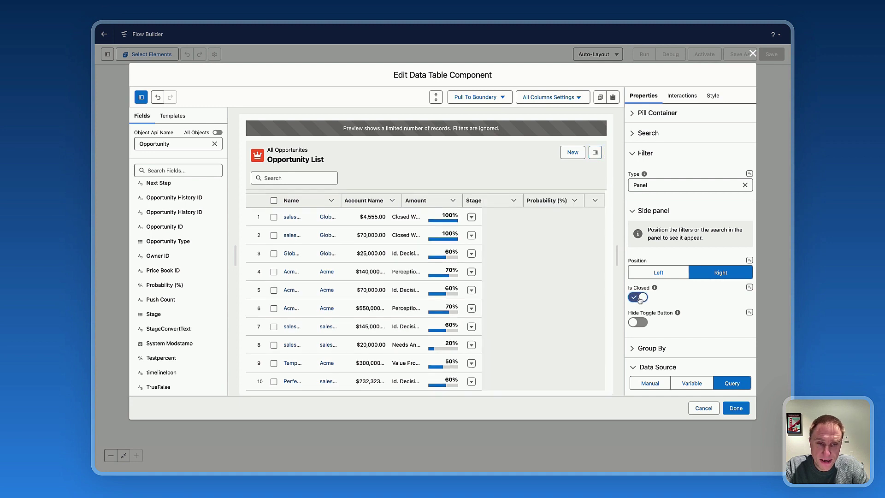
{"action": "left_click", "coordinate": [639, 323]}
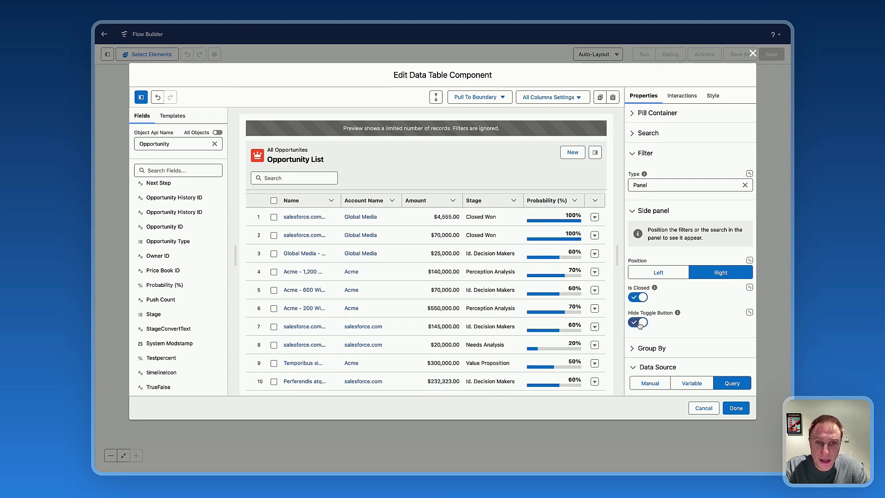
{"action": "left_click", "coordinate": [639, 323]}
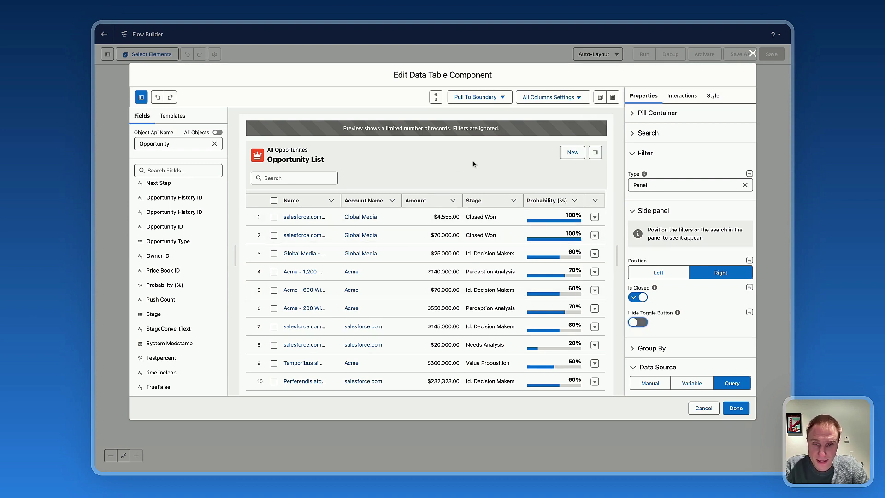
{"action": "scroll", "coordinate": [429, 166], "scroll_direction": "down", "scroll_amount": 1}
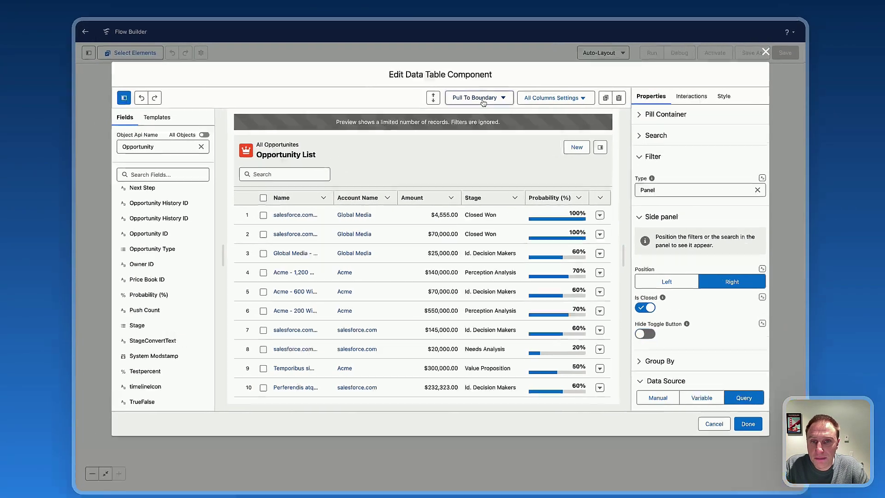
Step: Try the Top and Left & Right Pull To Boundary options, then make the table fill the full height
{"action": "left_click", "coordinate": [483, 102]}
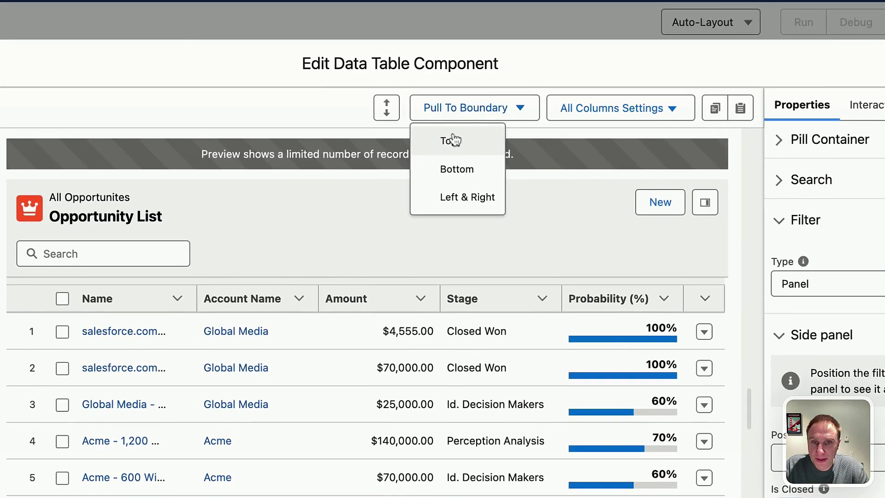
{"action": "left_click", "coordinate": [467, 114]}
{"action": "left_click", "coordinate": [460, 119]}
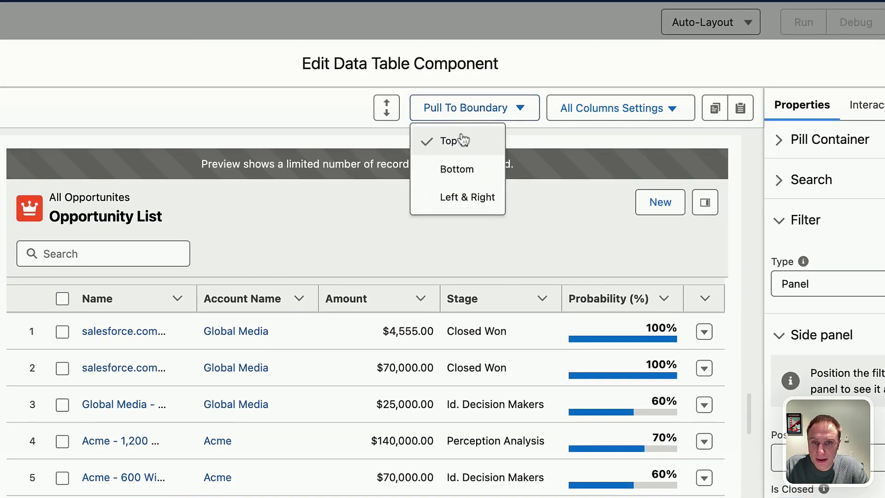
{"action": "left_click", "coordinate": [454, 202]}
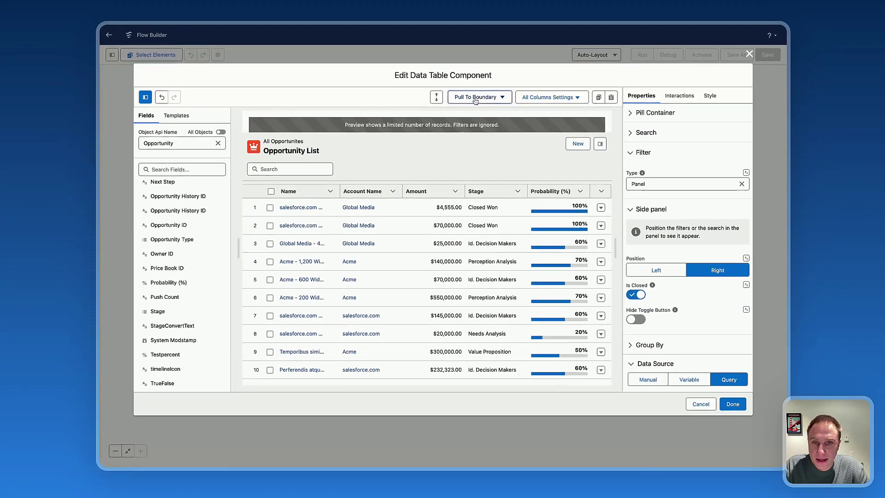
{"action": "left_click", "coordinate": [467, 113]}
{"action": "left_click", "coordinate": [445, 181]}
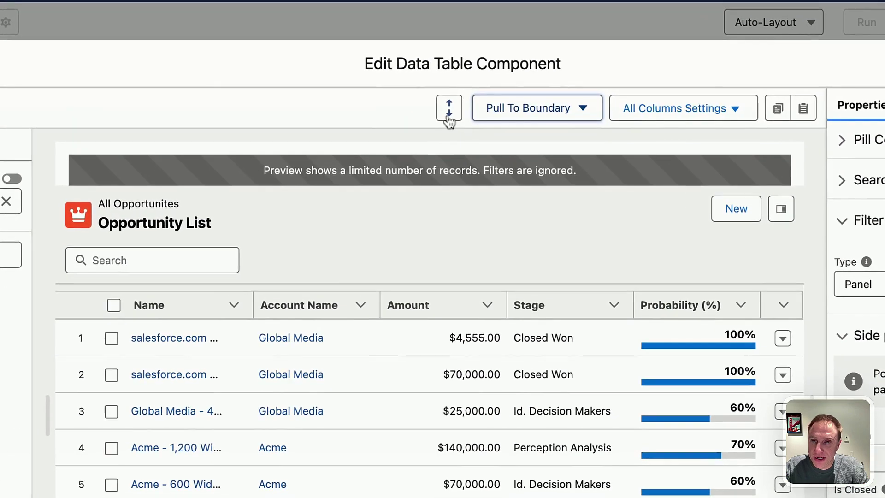
{"action": "left_click", "coordinate": [448, 118]}
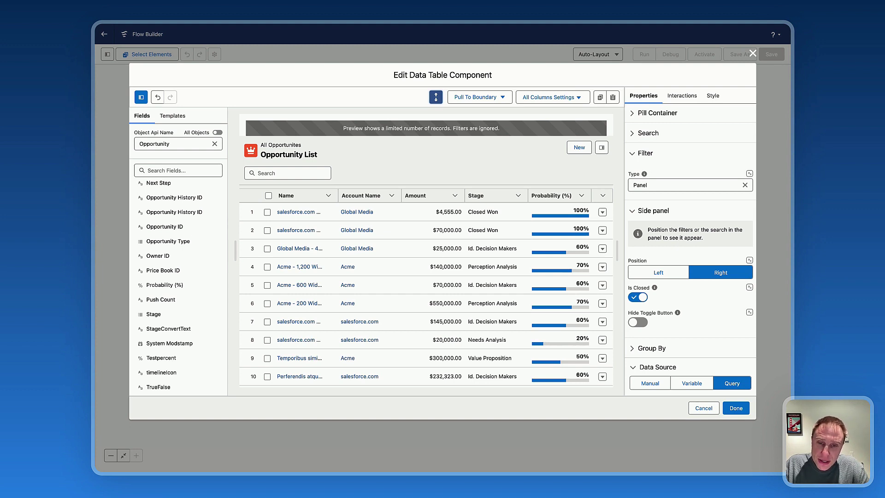
Step: Test row 1's action menu and the New button in the preview, then bring up the Interactions settings
{"action": "left_click", "coordinate": [603, 211]}
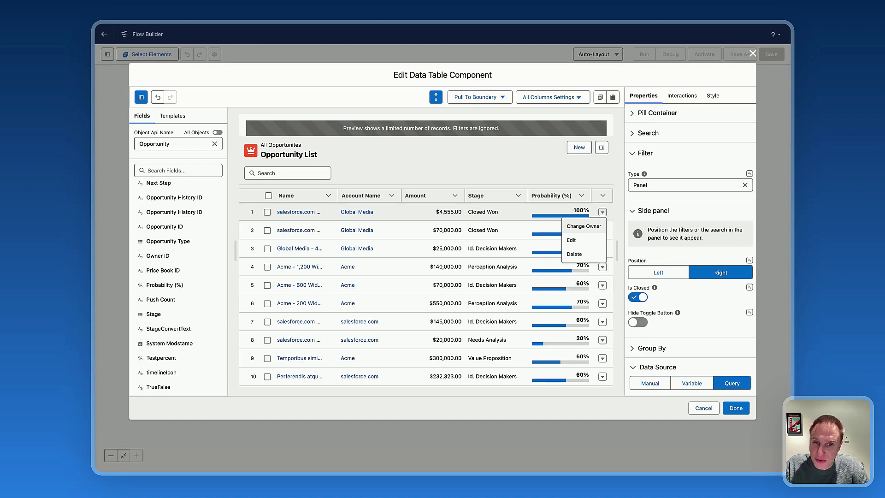
{"action": "left_click", "coordinate": [602, 212]}
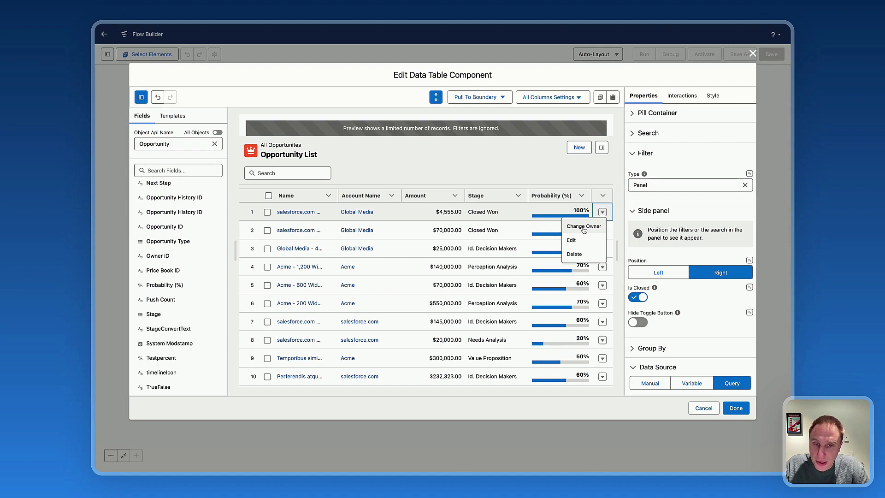
{"action": "left_click", "coordinate": [510, 174]}
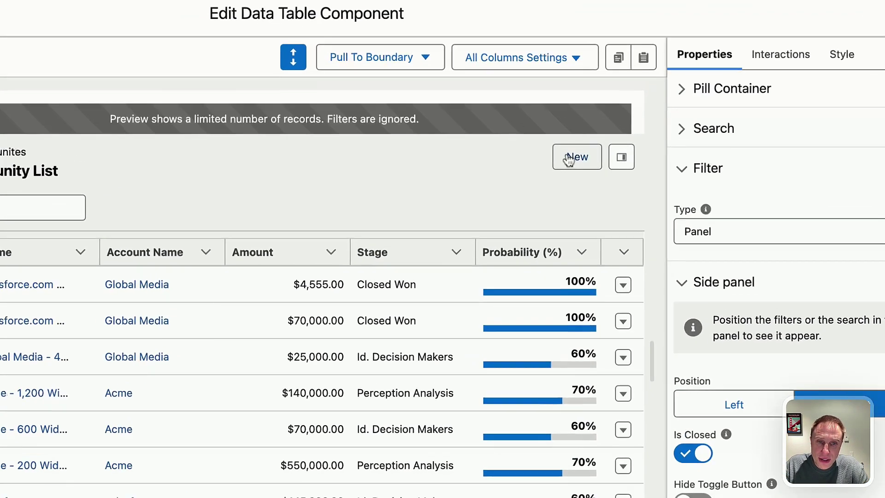
{"action": "left_click", "coordinate": [568, 159]}
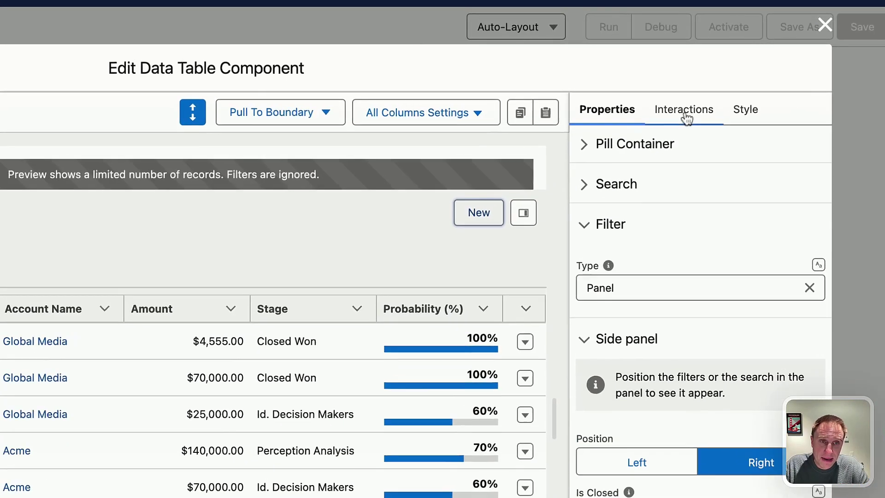
{"action": "left_click", "coordinate": [686, 112]}
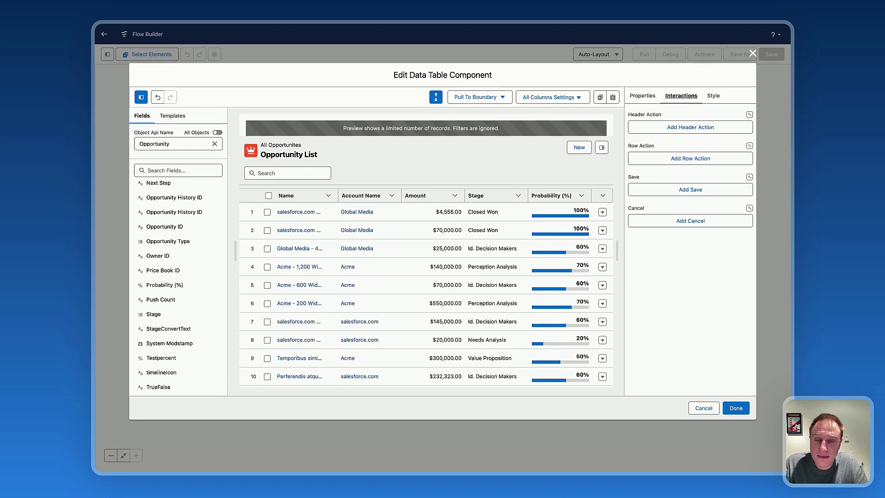
Step: Add a header action with Target Name New and Type Navigate
{"action": "left_click", "coordinate": [669, 127]}
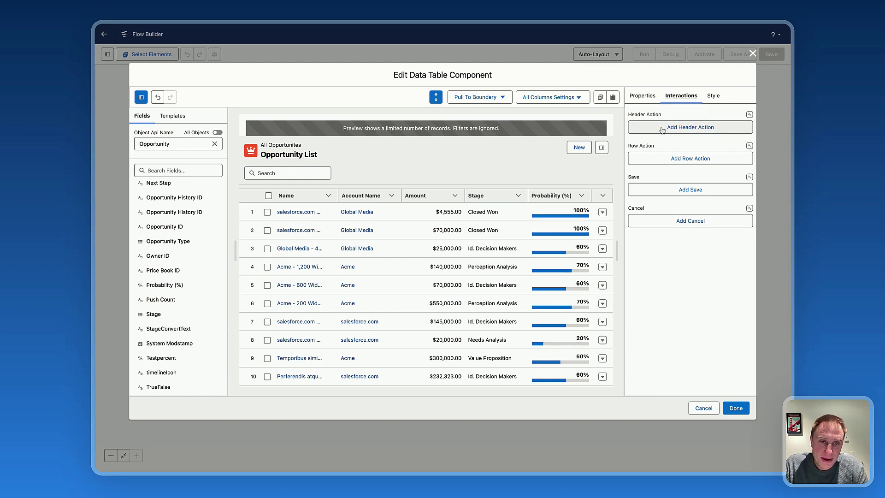
{"action": "left_click", "coordinate": [662, 131]}
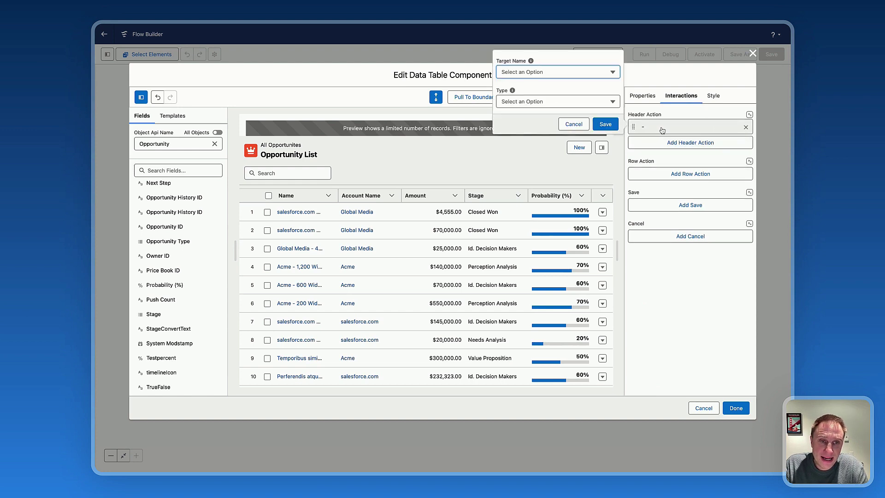
{"action": "left_click", "coordinate": [532, 69]}
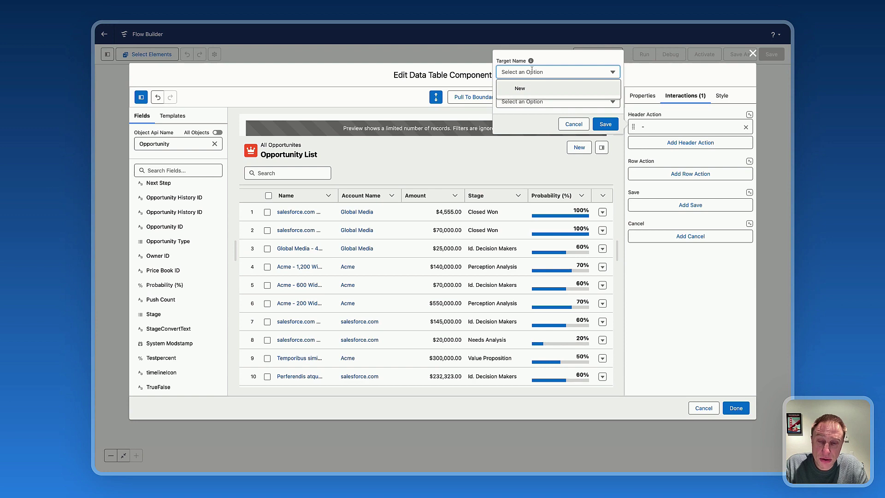
{"action": "left_click", "coordinate": [526, 93]}
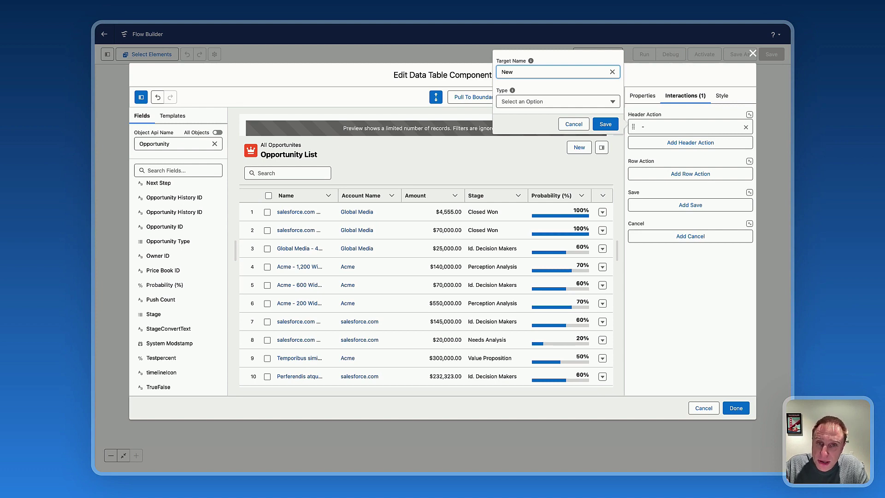
{"action": "left_click", "coordinate": [520, 101]}
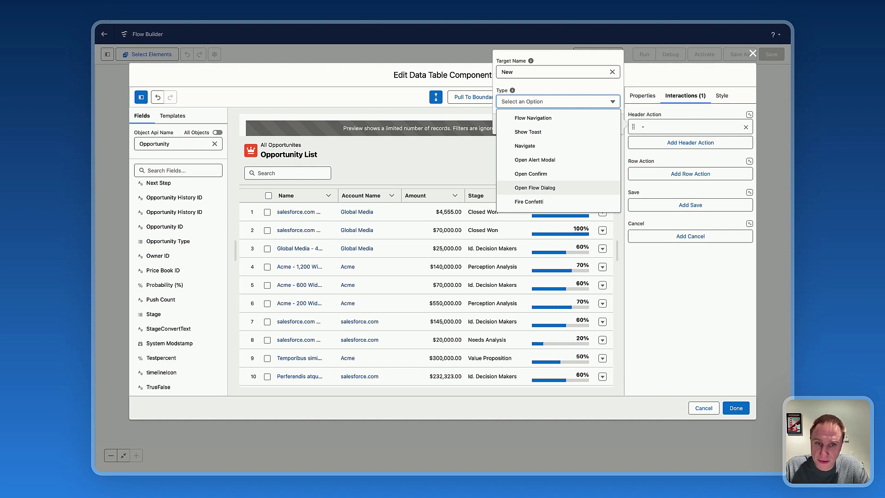
{"action": "scroll", "coordinate": [531, 159], "scroll_direction": "down", "scroll_amount": 2}
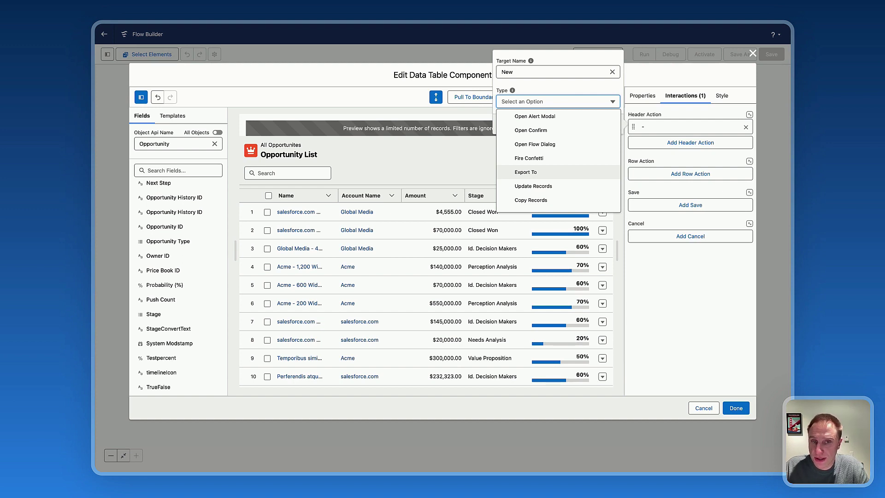
{"action": "scroll", "coordinate": [553, 168], "scroll_direction": "up", "scroll_amount": 2}
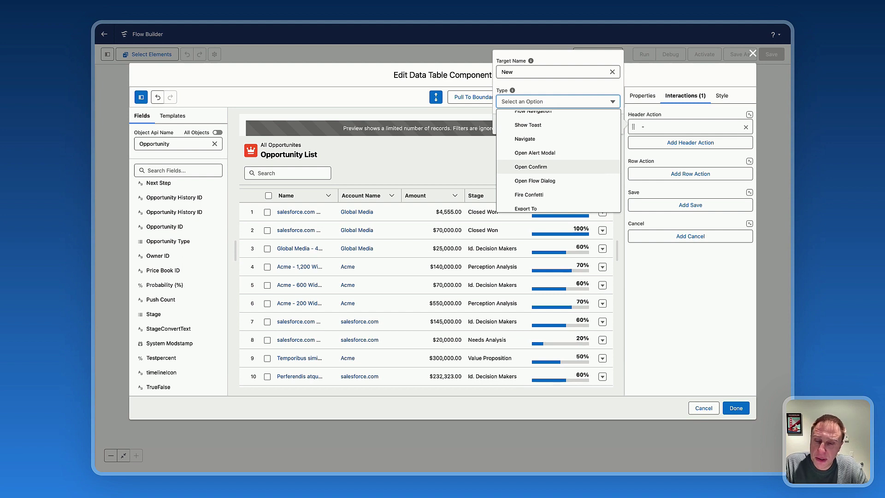
{"action": "left_click", "coordinate": [524, 139]}
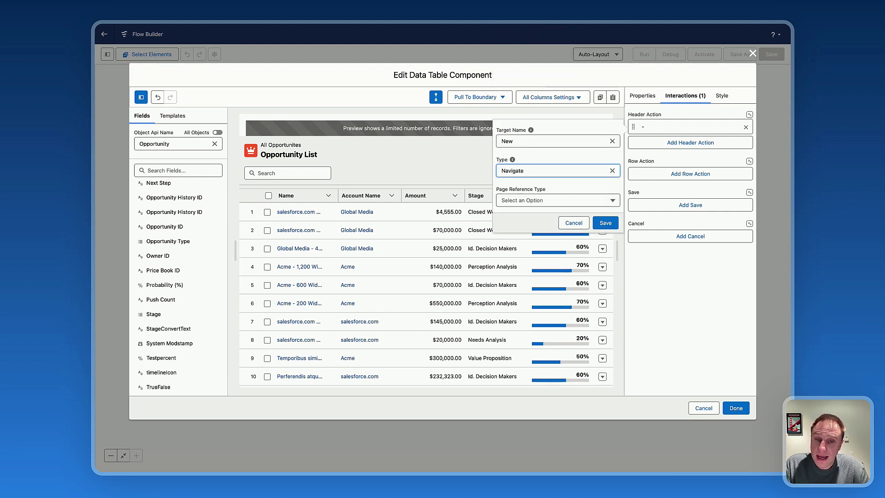
Step: Make the New header action open a new Opportunity object page in the current window, and save it
{"action": "left_click", "coordinate": [525, 201]}
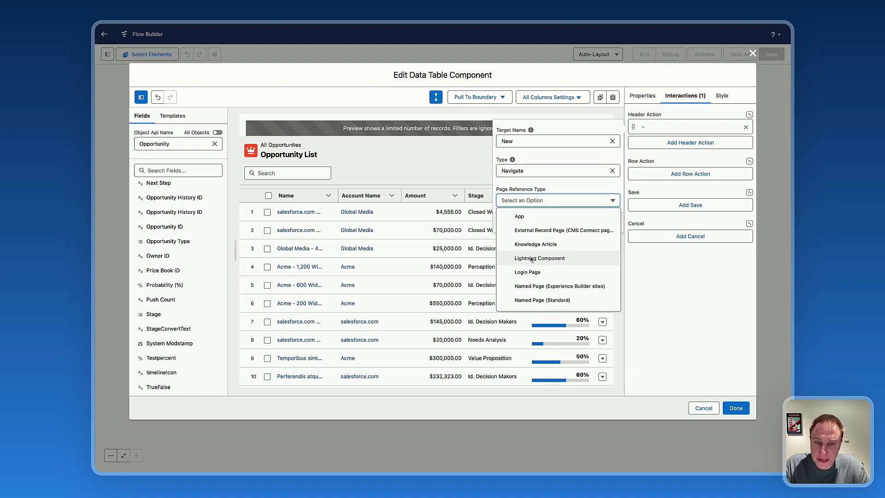
{"action": "scroll", "coordinate": [533, 259], "scroll_direction": "down", "scroll_amount": 3}
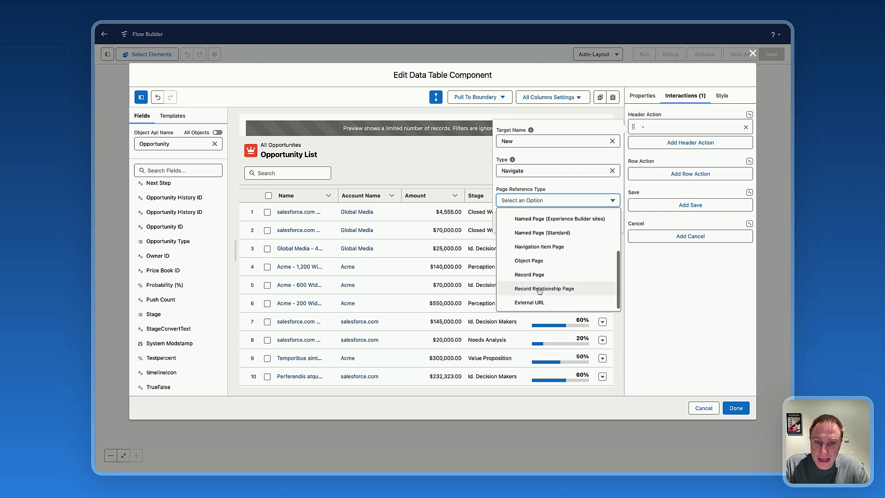
{"action": "left_click", "coordinate": [529, 261]}
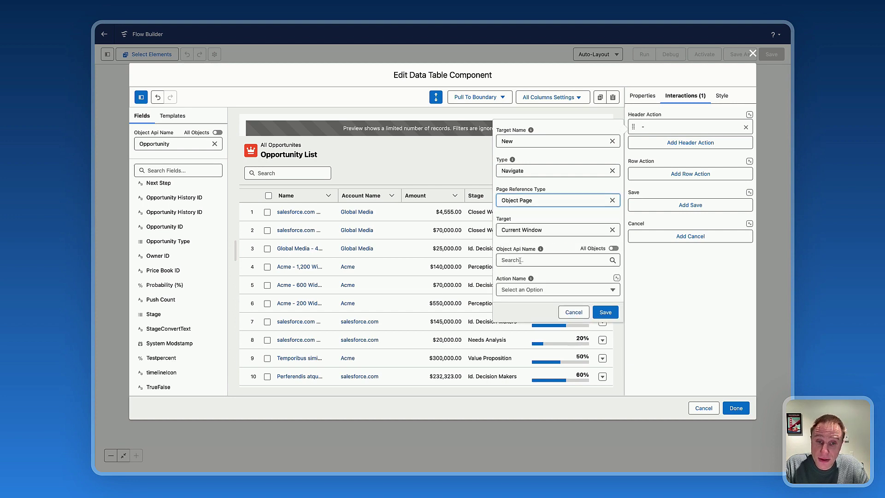
{"action": "left_click", "coordinate": [518, 260]}
{"action": "type", "text": "opp"}
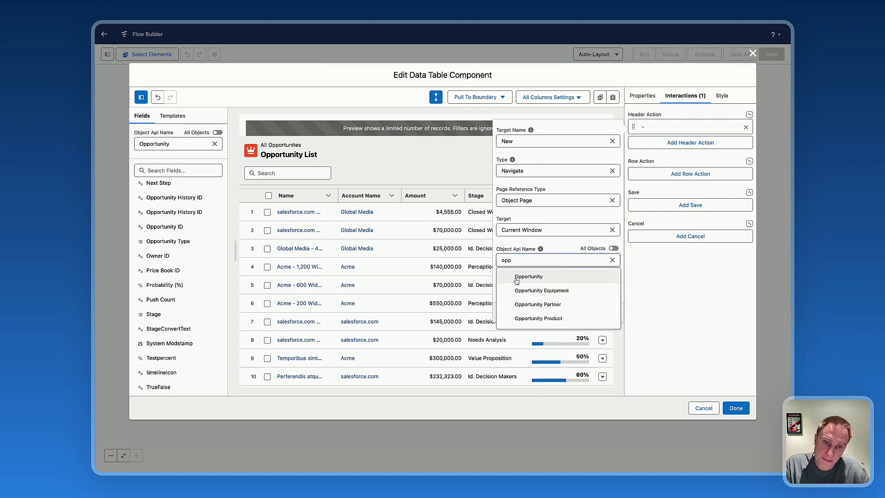
{"action": "left_click", "coordinate": [517, 279]}
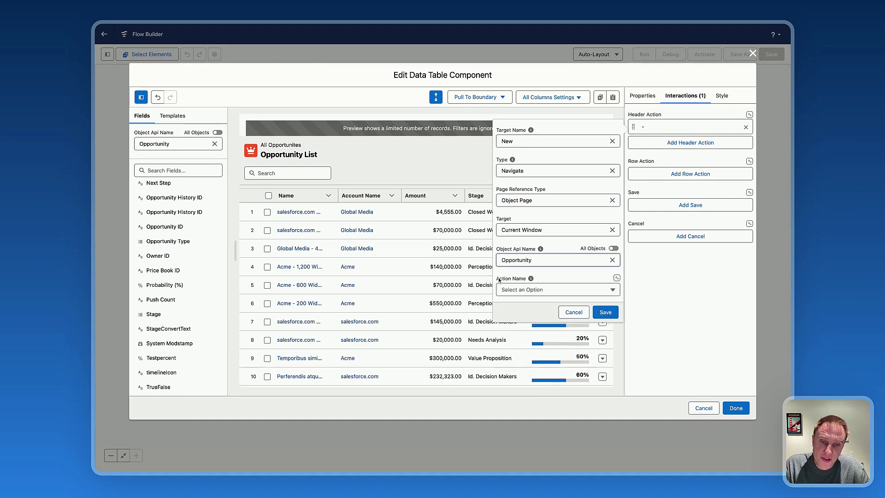
{"action": "left_click", "coordinate": [512, 289]}
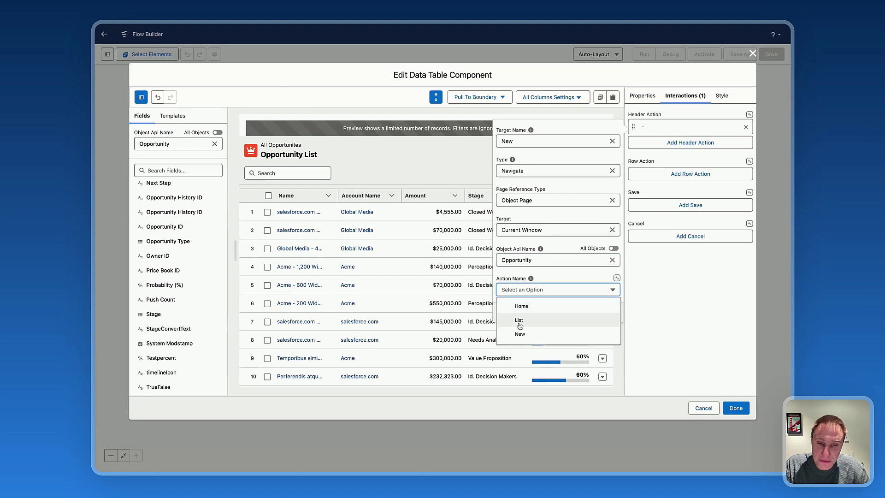
{"action": "left_click", "coordinate": [520, 334]}
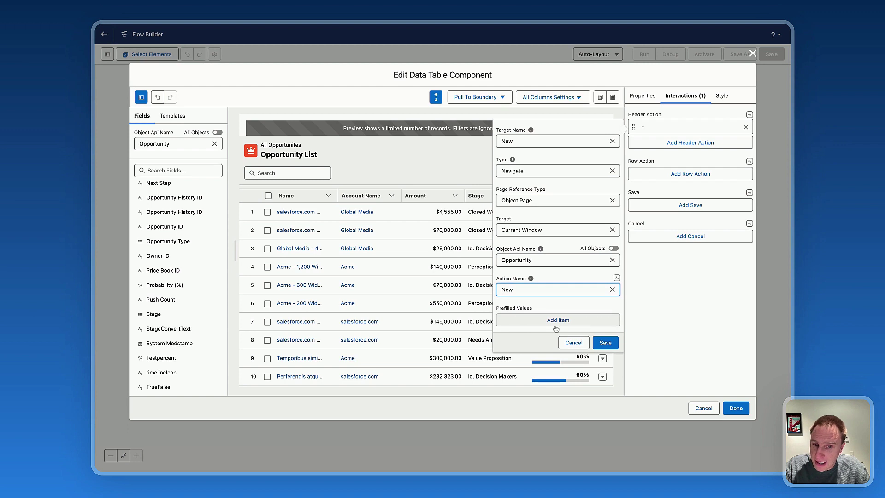
{"action": "left_click", "coordinate": [521, 230]}
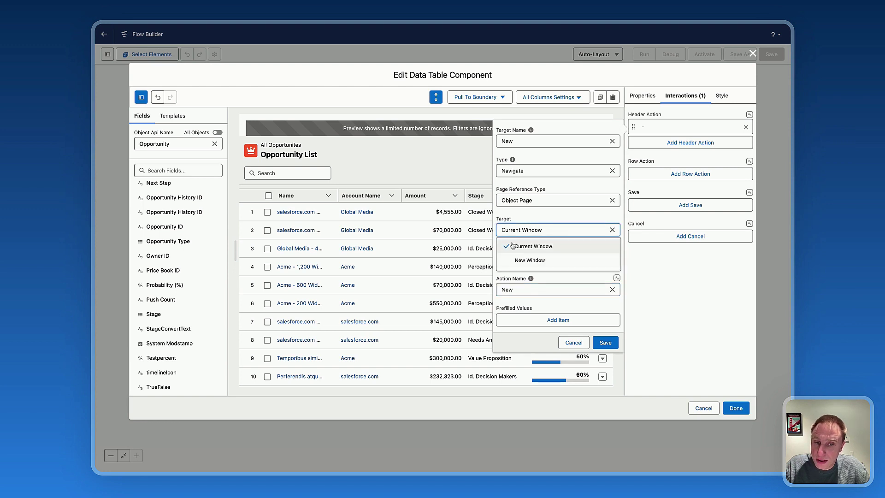
{"action": "left_click", "coordinate": [513, 220]}
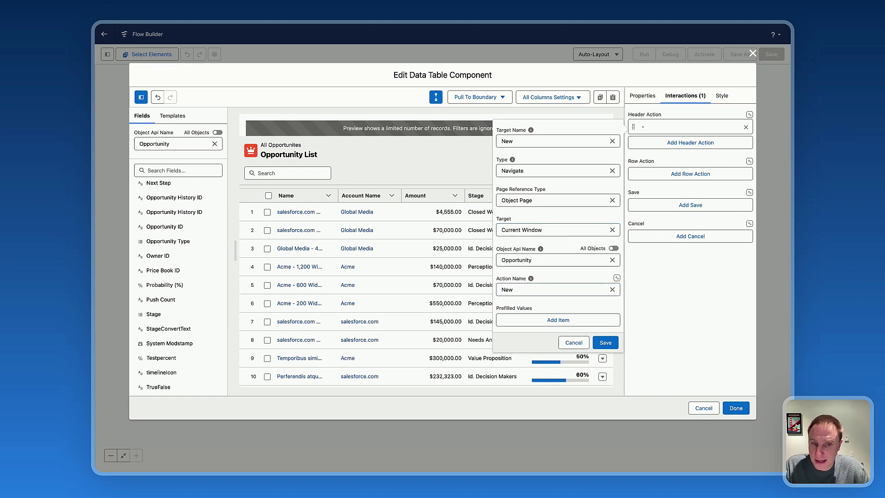
{"action": "left_click", "coordinate": [608, 346]}
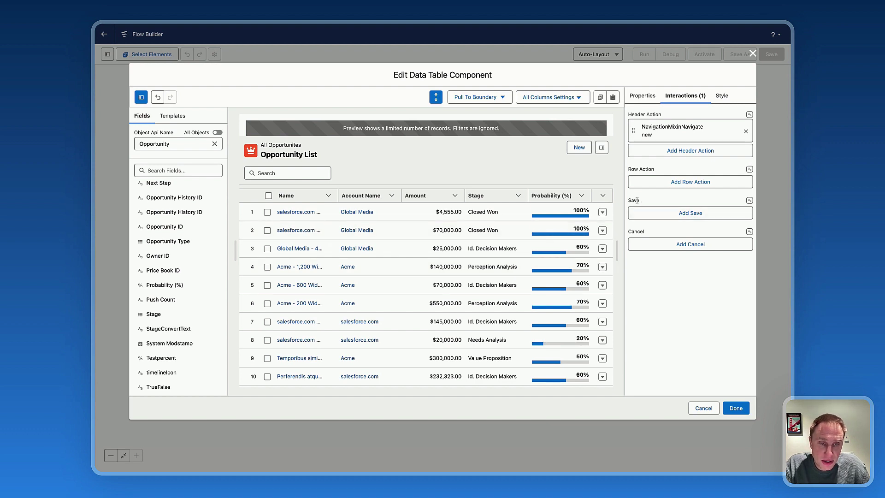
Step: Add a Save interaction of type Update Records and confirm it
{"action": "left_click", "coordinate": [663, 214]}
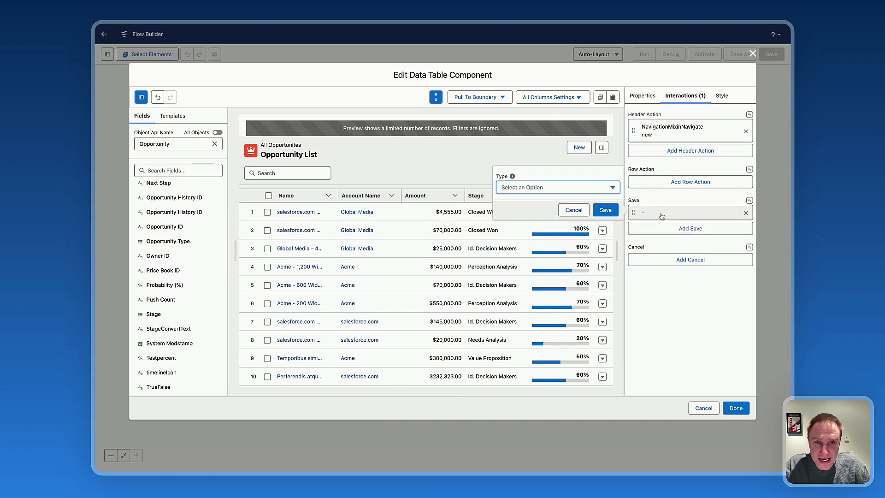
{"action": "left_click", "coordinate": [547, 188]}
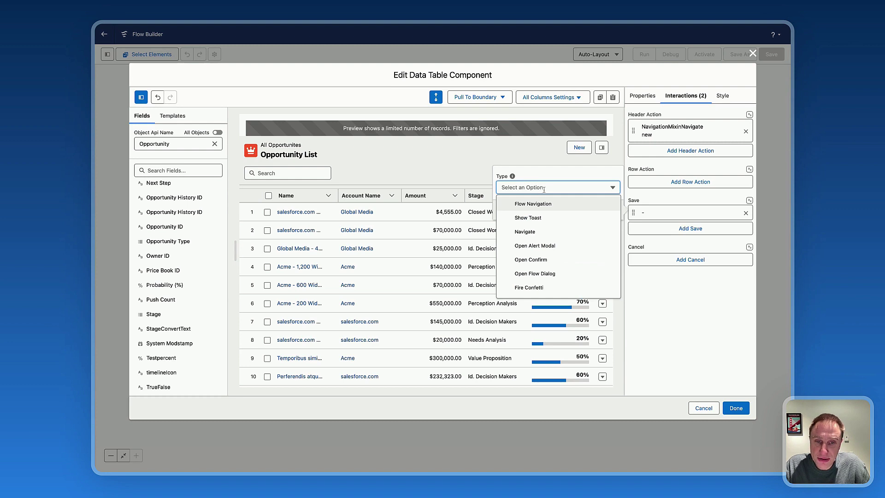
{"action": "scroll", "coordinate": [543, 235], "scroll_direction": "down", "scroll_amount": 3}
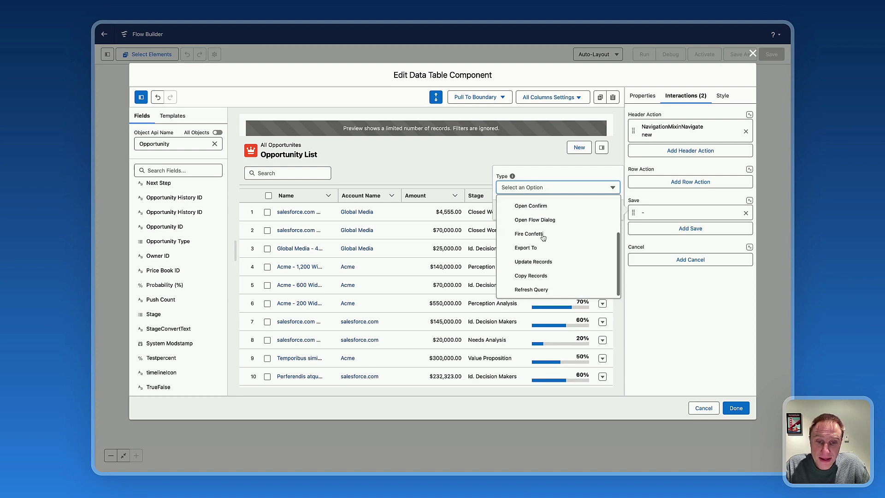
{"action": "left_click", "coordinate": [526, 261]}
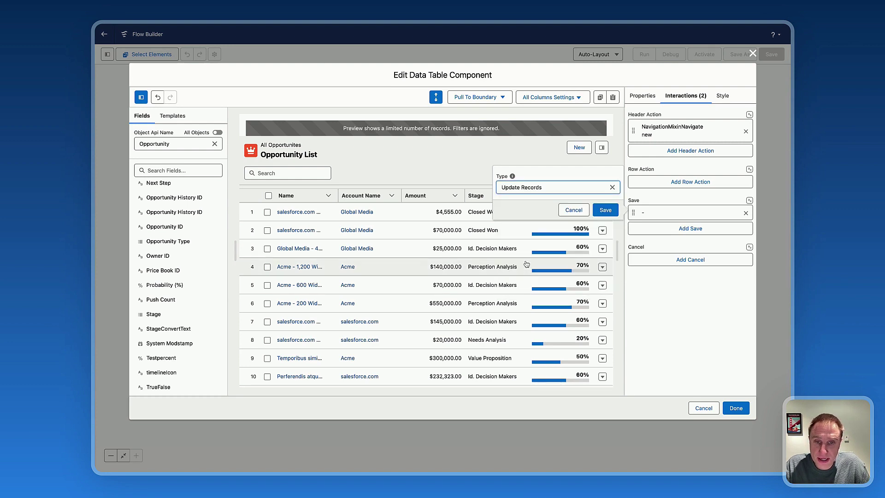
{"action": "left_click", "coordinate": [603, 212]}
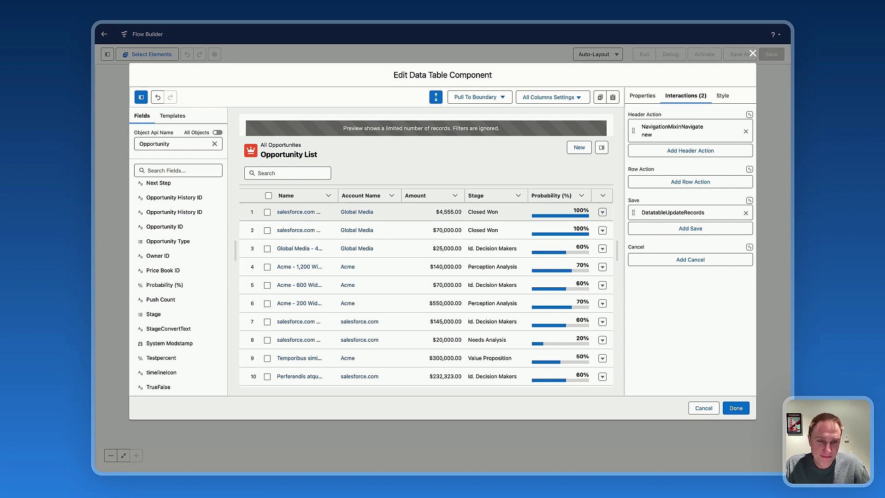
Step: In the Style tab's Header section, try a light purple background, then clear it
{"action": "left_click", "coordinate": [722, 96]}
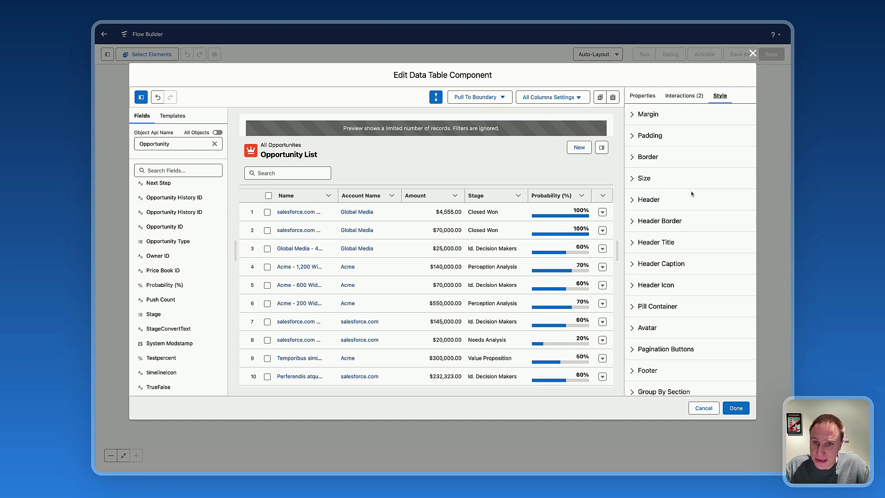
{"action": "left_click", "coordinate": [643, 201]}
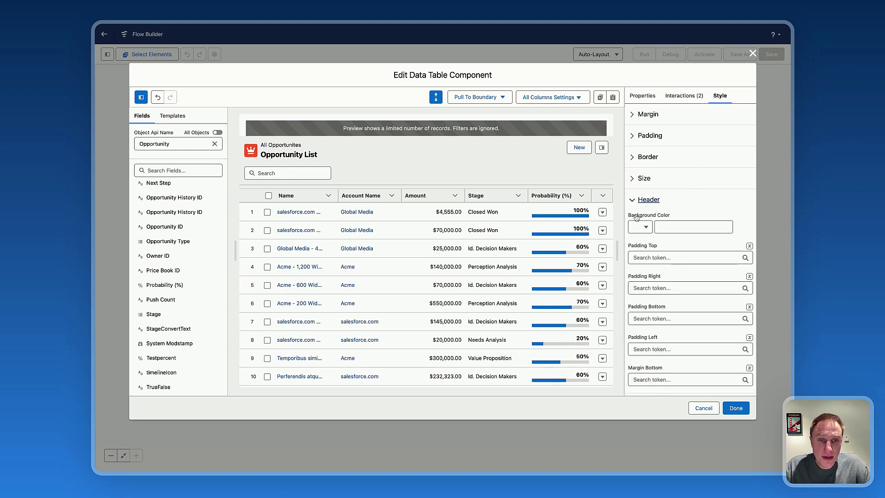
{"action": "left_click", "coordinate": [640, 227]}
{"action": "scroll", "coordinate": [654, 286], "scroll_direction": "down", "scroll_amount": 3}
{"action": "left_click", "coordinate": [642, 292]}
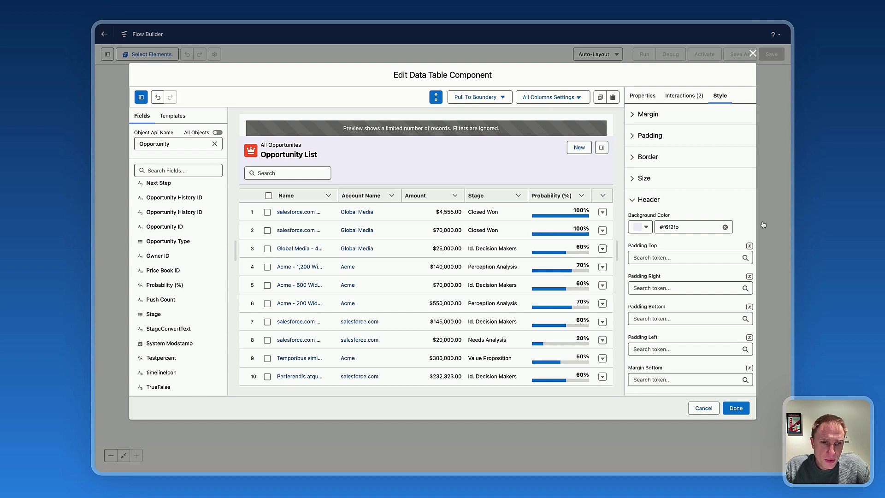
{"action": "left_click", "coordinate": [724, 226]}
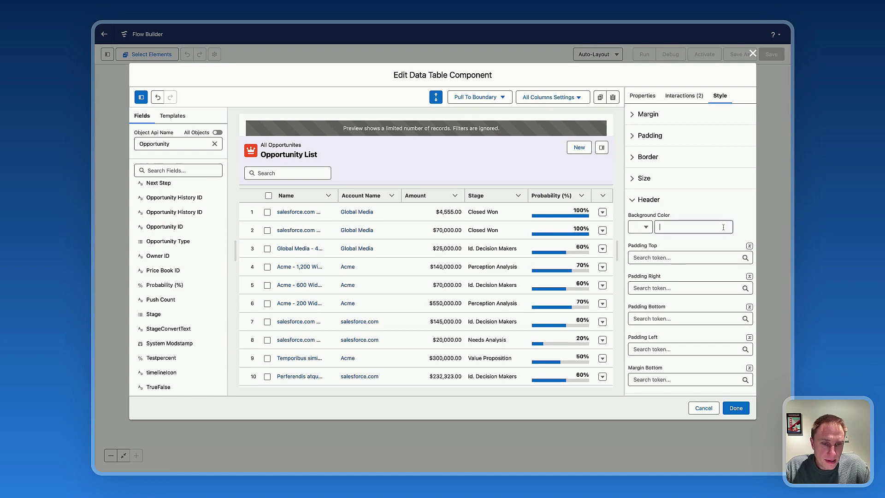
{"action": "left_click", "coordinate": [647, 157]}
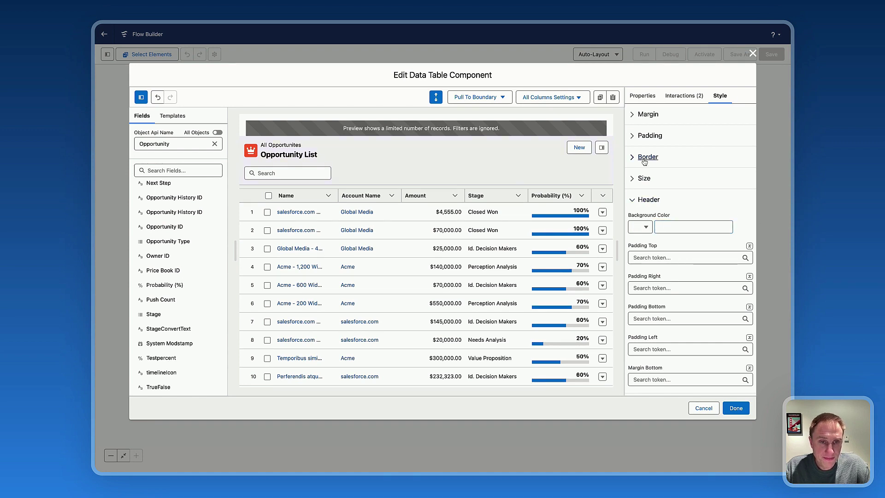
Step: Set the table border to 1 px Solid, colour #aeaeae, with a 3 px radius
{"action": "left_click", "coordinate": [641, 184]}
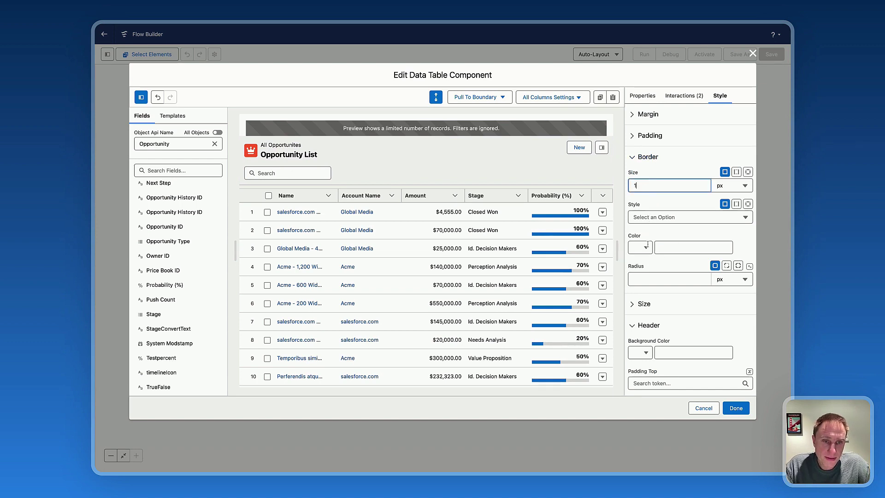
{"action": "left_click", "coordinate": [650, 220]}
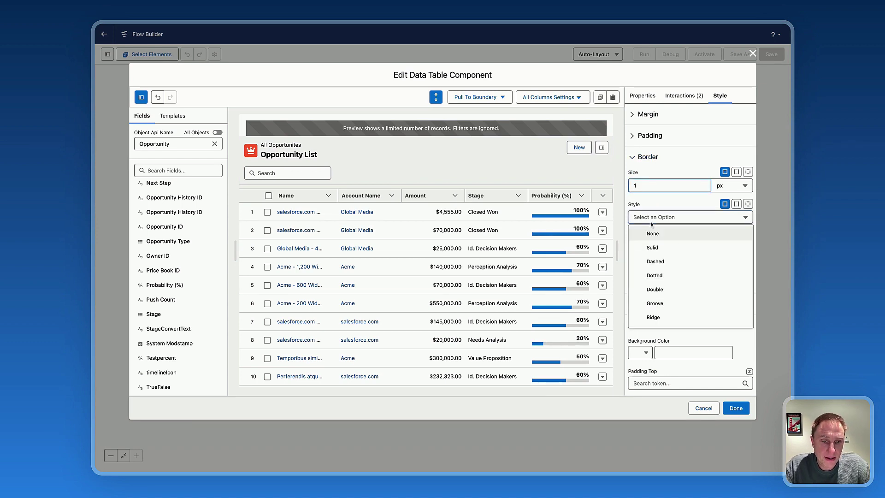
{"action": "left_click", "coordinate": [650, 249]}
{"action": "left_click", "coordinate": [640, 251]}
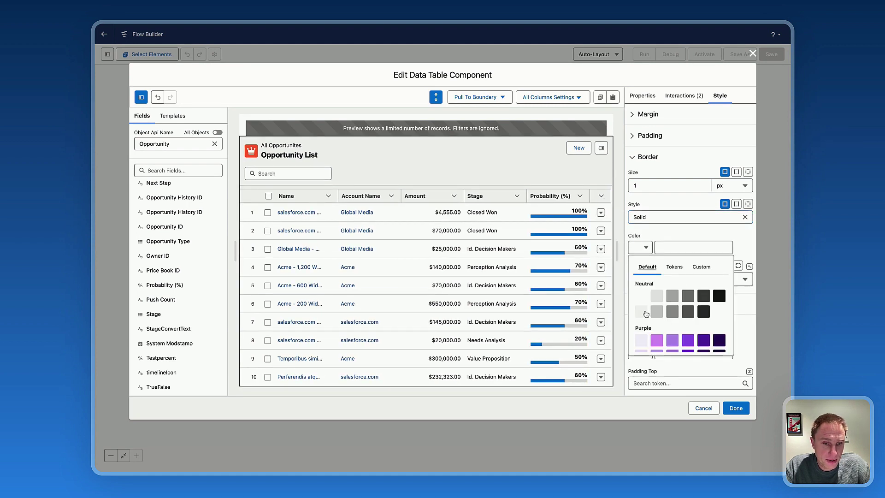
{"action": "left_click", "coordinate": [645, 312]}
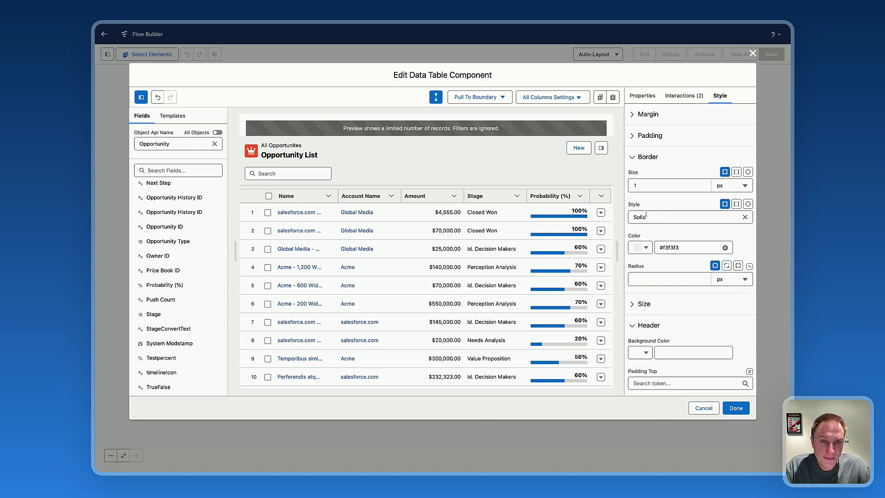
{"action": "left_click", "coordinate": [641, 249]}
{"action": "left_click", "coordinate": [671, 299]}
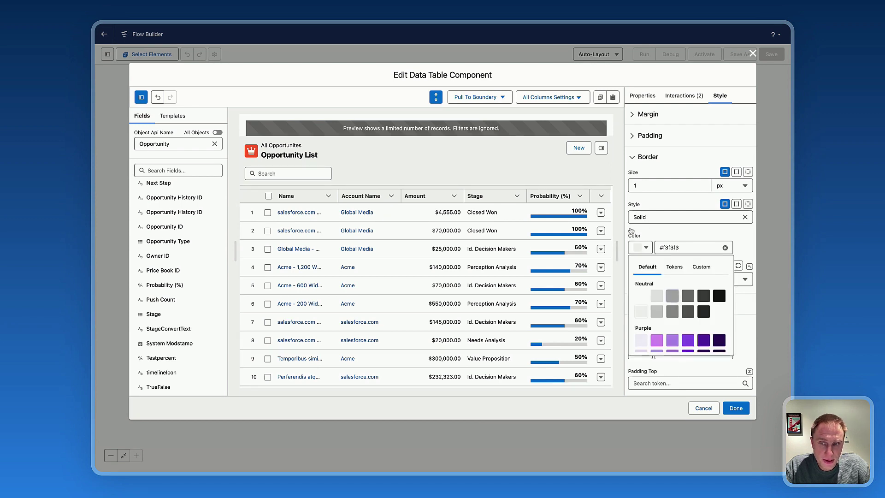
{"action": "left_click", "coordinate": [657, 278]}
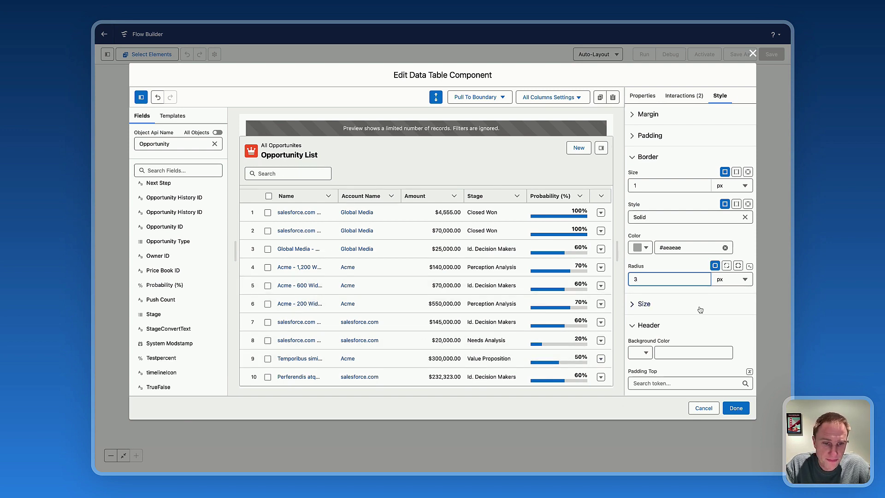
{"action": "scroll", "coordinate": [646, 300], "scroll_direction": "down", "scroll_amount": 8}
{"action": "scroll", "coordinate": [648, 296], "scroll_direction": "down", "scroll_amount": 3}
{"action": "left_click", "coordinate": [657, 175]}
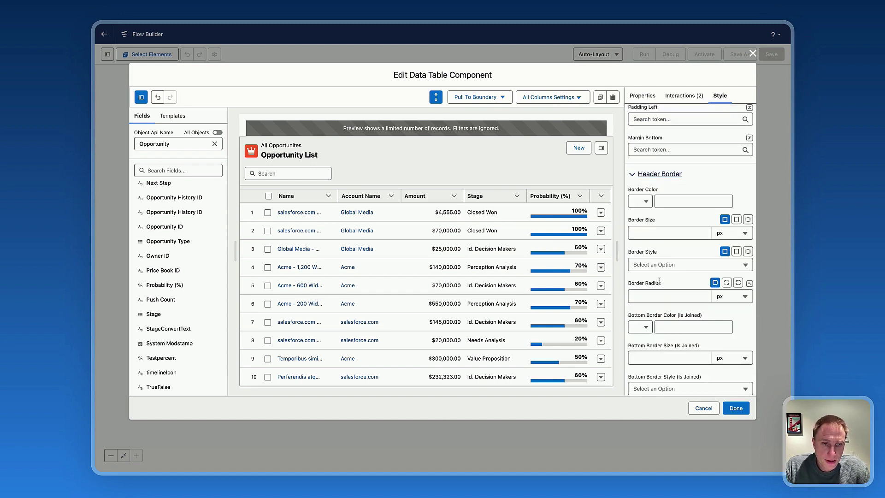
Step: Round the data table footer's corners with a 3 px border radius
{"action": "scroll", "coordinate": [649, 342], "scroll_direction": "down", "scroll_amount": 4}
{"action": "scroll", "coordinate": [648, 342], "scroll_direction": "up", "scroll_amount": 3}
{"action": "scroll", "coordinate": [649, 342], "scroll_direction": "up", "scroll_amount": 1}
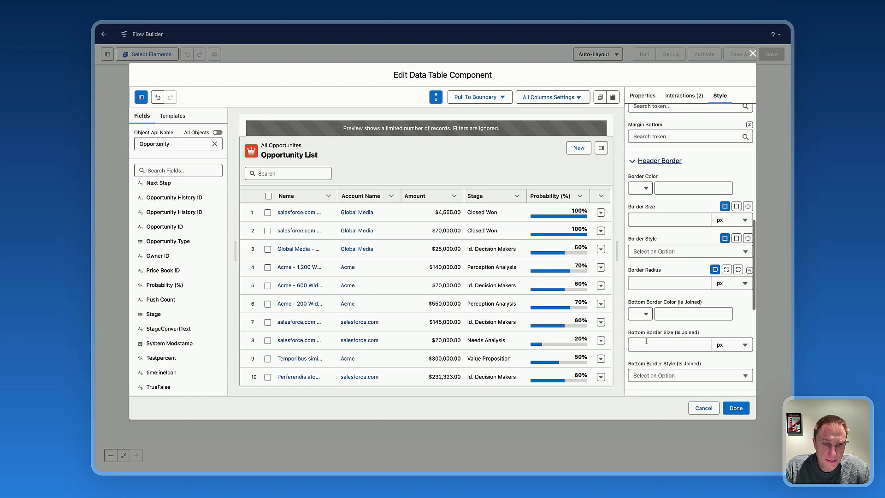
{"action": "left_click", "coordinate": [643, 283]}
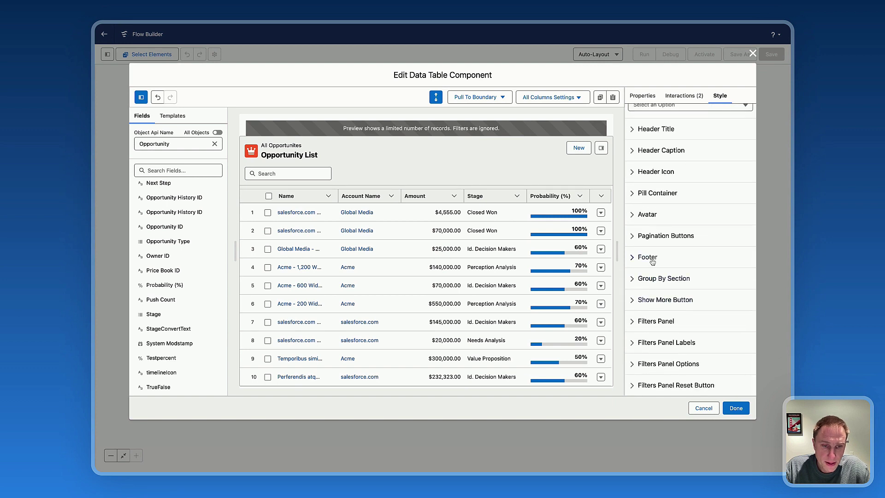
{"action": "left_click", "coordinate": [650, 258]}
{"action": "scroll", "coordinate": [652, 344], "scroll_direction": "down", "scroll_amount": 4}
{"action": "left_click", "coordinate": [639, 332]}
{"action": "type", "text": "3"}
{"action": "left_click", "coordinate": [406, 166]}
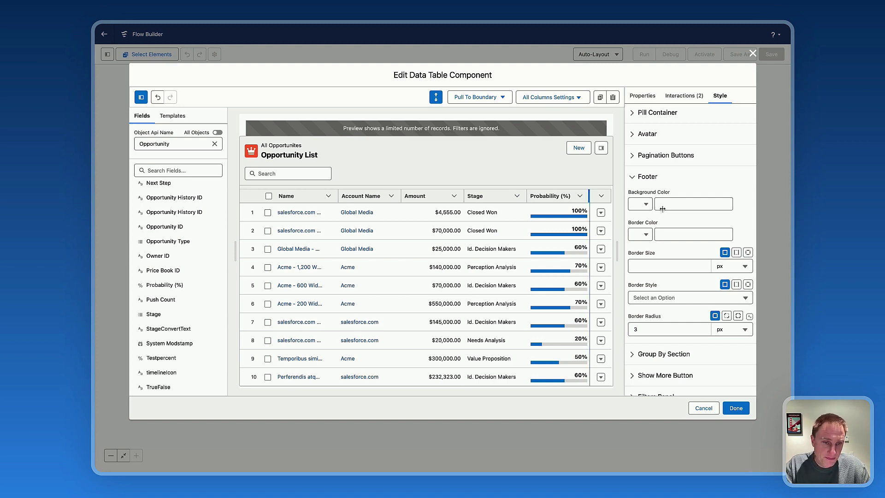
Step: Finish the data table component and the screen, returning to the flow canvas
{"action": "scroll", "coordinate": [677, 369], "scroll_direction": "down", "scroll_amount": 3}
{"action": "left_click", "coordinate": [734, 410]}
{"action": "left_click", "coordinate": [737, 408]}
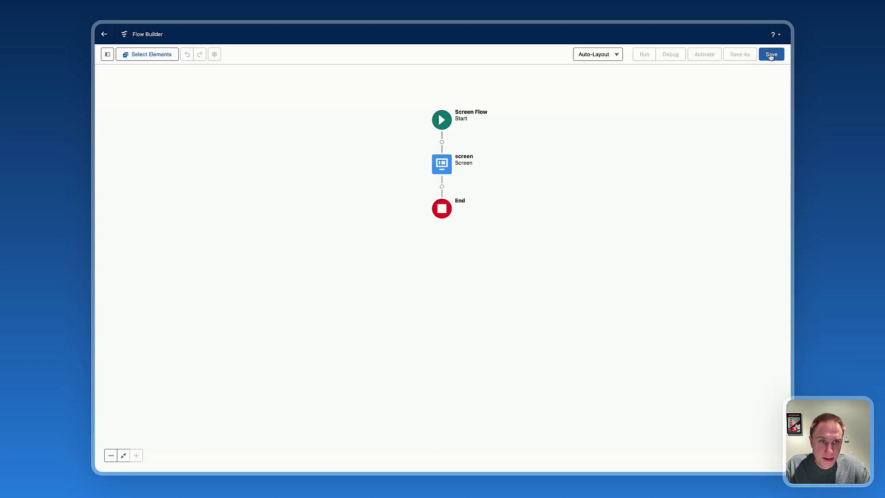
Step: Save the flow with the label DemoDataTable and activate it
{"action": "left_click", "coordinate": [770, 55]}
{"action": "left_click", "coordinate": [410, 218]}
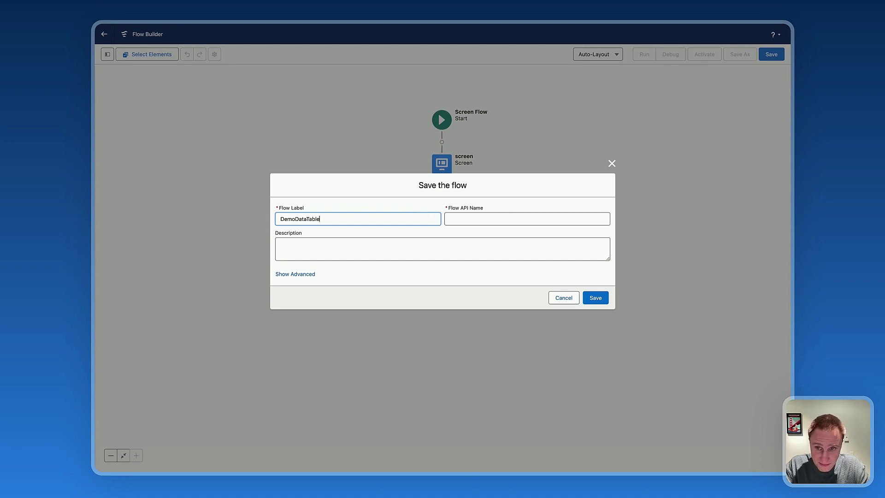
{"action": "key", "text": "Tab"}
{"action": "left_click", "coordinate": [594, 298]}
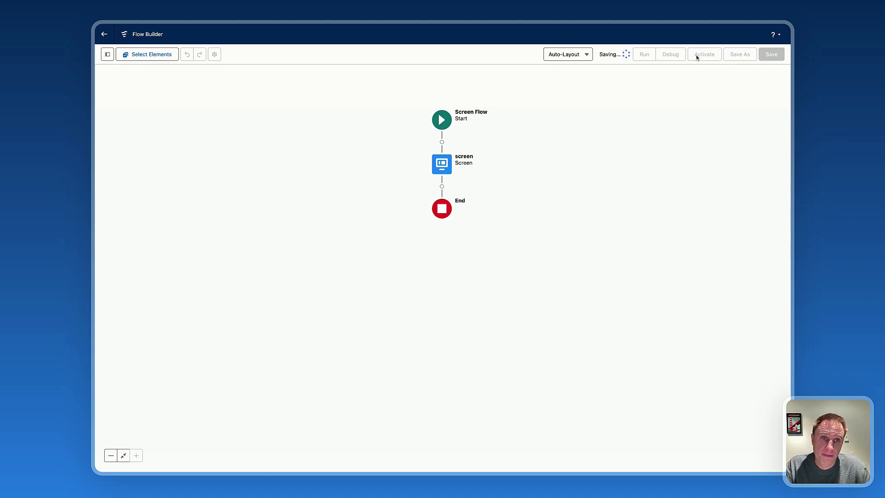
{"action": "left_click", "coordinate": [697, 55]}
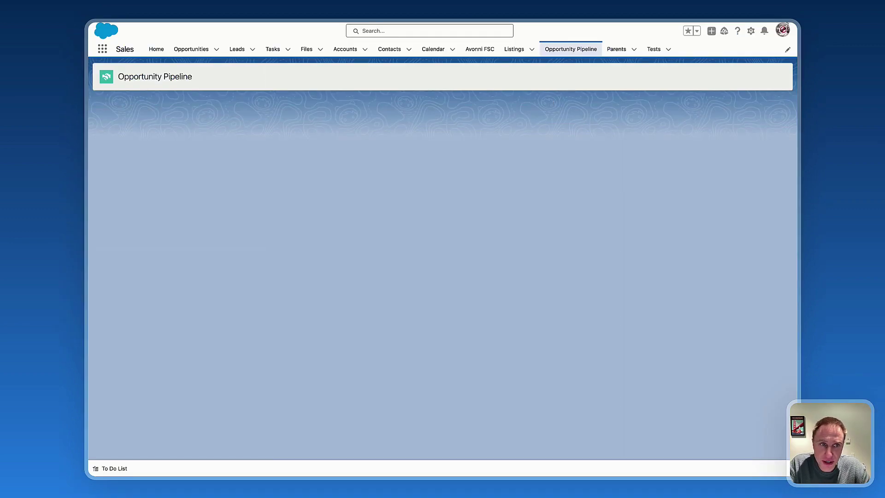
Step: Add a Flow component to the Opportunity Pipeline page header running the DemoDataTable flow
{"action": "left_click", "coordinate": [752, 31]}
{"action": "left_click", "coordinate": [715, 110]}
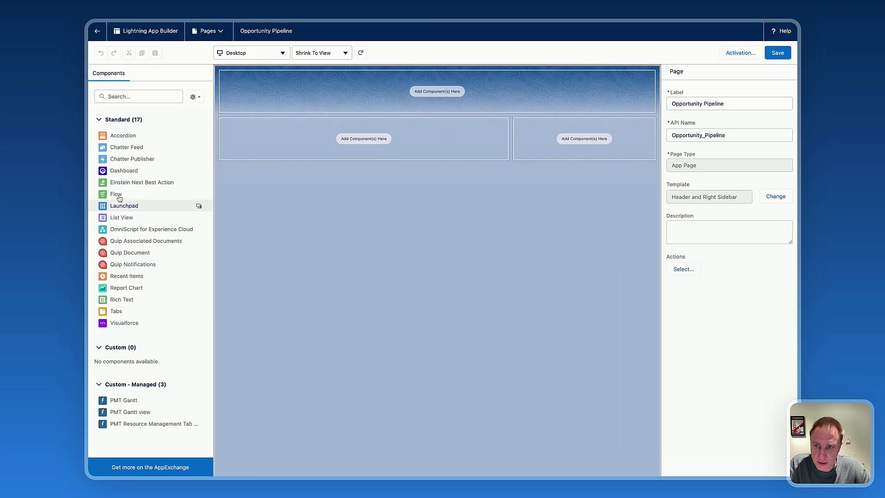
{"action": "left_click_drag", "start_coordinate": [119, 197], "coordinate": [360, 89]}
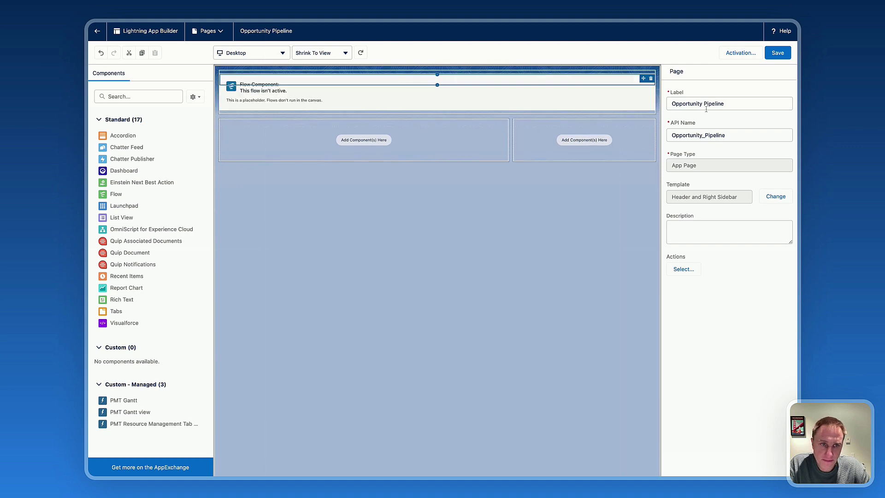
{"action": "left_click", "coordinate": [694, 140]}
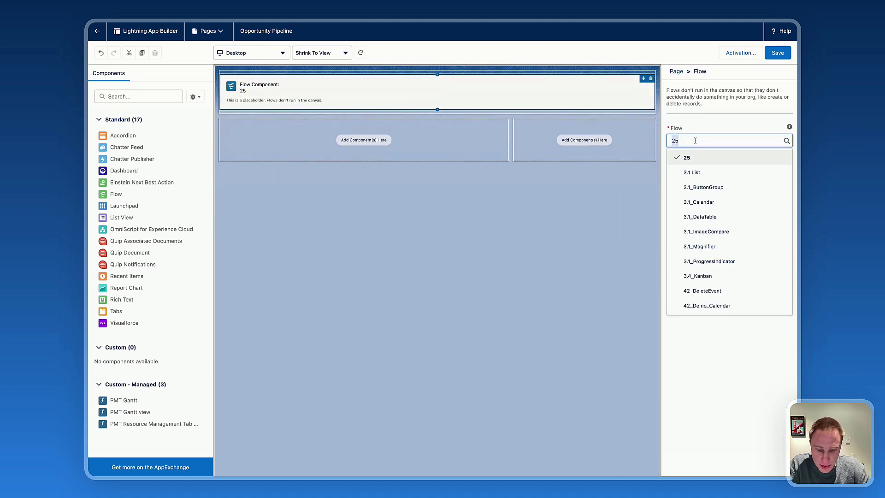
{"action": "type", "text": "demoda"}
{"action": "left_click", "coordinate": [698, 172]}
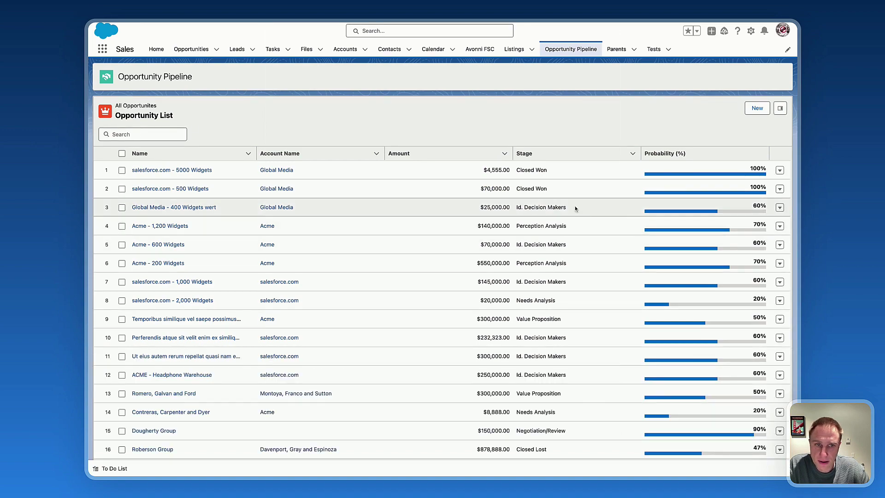
Step: Search the opportunity list for 'salesforce', then clear the search to show all opportunities
{"action": "scroll", "coordinate": [433, 238], "scroll_direction": "down", "scroll_amount": 2}
{"action": "scroll", "coordinate": [434, 238], "scroll_direction": "down", "scroll_amount": 5}
{"action": "scroll", "coordinate": [433, 237], "scroll_direction": "up", "scroll_amount": 5}
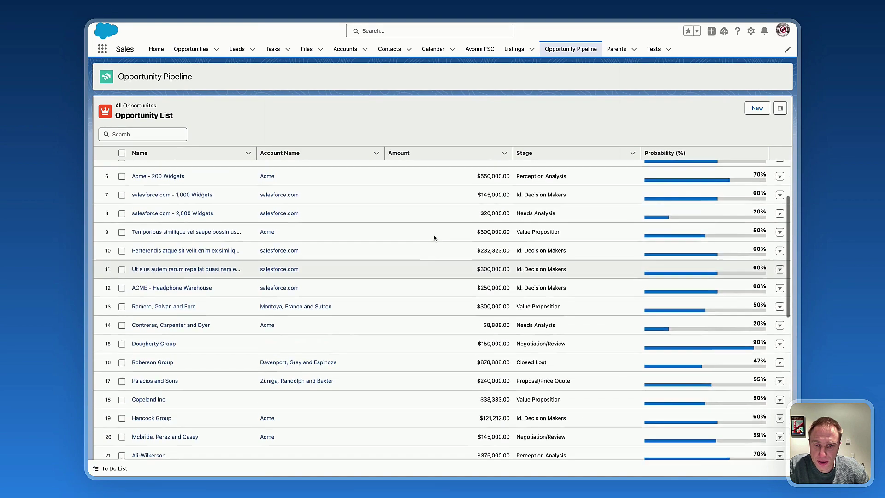
{"action": "scroll", "coordinate": [433, 238], "scroll_direction": "down", "scroll_amount": 4}
{"action": "scroll", "coordinate": [433, 238], "scroll_direction": "up", "scroll_amount": 6}
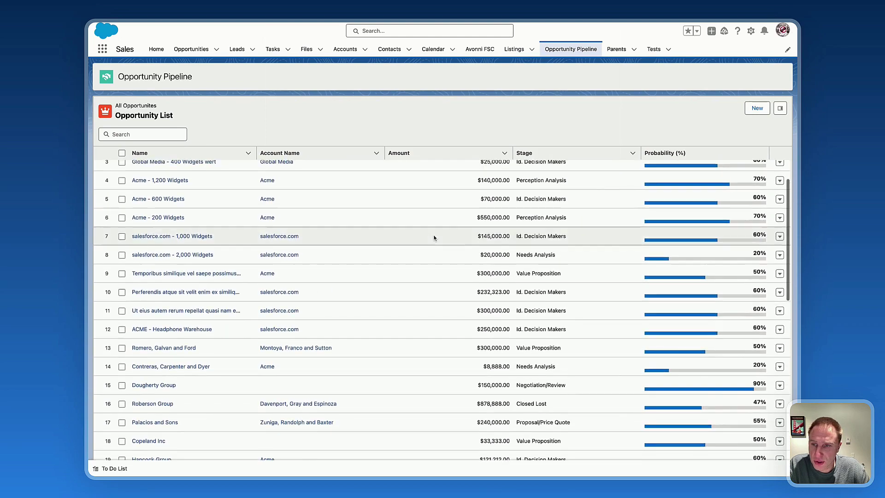
{"action": "left_click", "coordinate": [156, 136]}
{"action": "type", "text": "sale"}
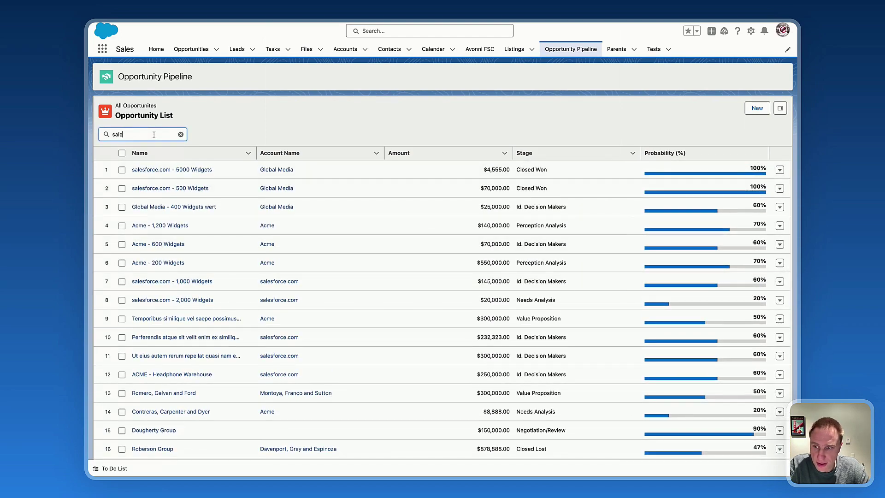
{"action": "type", "text": "sfro"}
{"action": "key", "text": "BackSpace"}
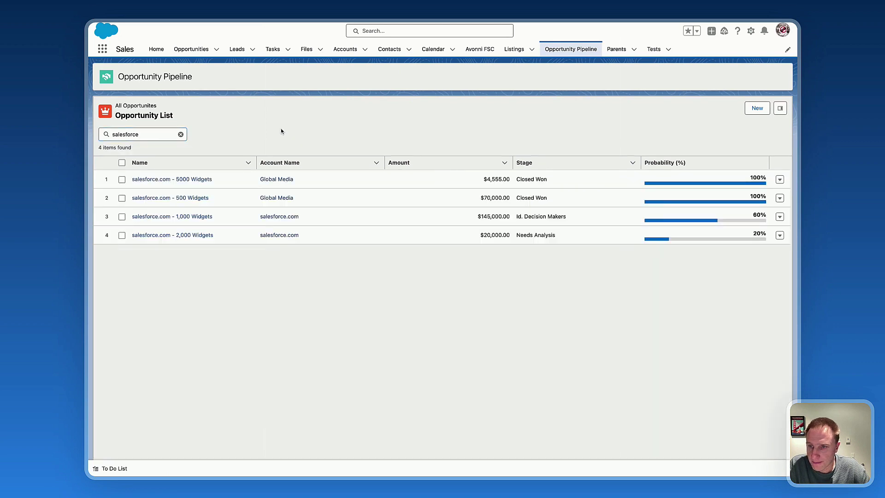
{"action": "left_click", "coordinate": [181, 135]}
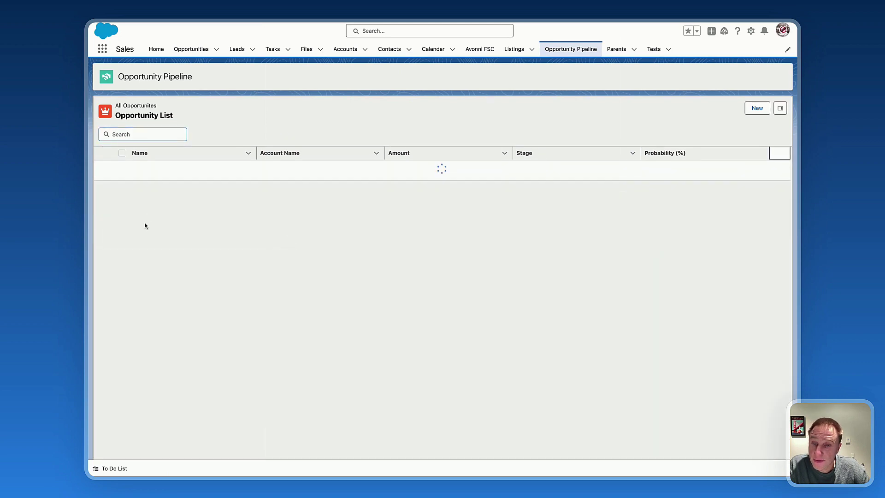
Step: Select opportunity rows 1–4, then focus row 4's Amount and Stage cells
{"action": "left_click", "coordinate": [122, 169]}
{"action": "left_click", "coordinate": [122, 188]}
{"action": "left_click", "coordinate": [122, 207]}
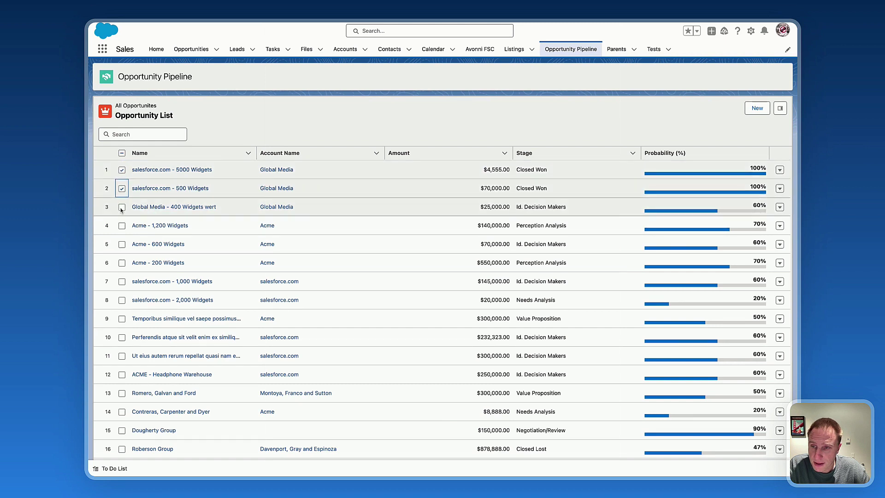
{"action": "left_click", "coordinate": [121, 226]}
{"action": "left_click", "coordinate": [466, 229]}
{"action": "left_click", "coordinate": [620, 228]}
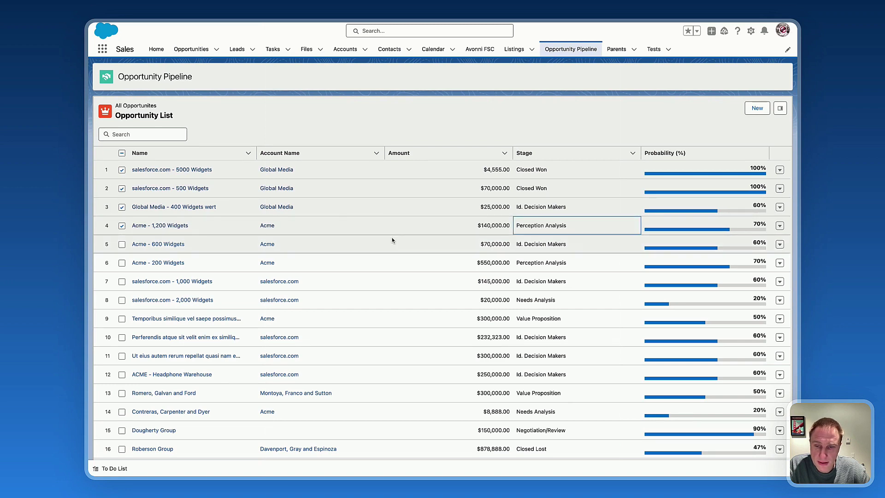
Step: Change the four rows' Account Name from Acme to Global Media and save, then open and close a New opportunity form
{"action": "left_click", "coordinate": [377, 226]}
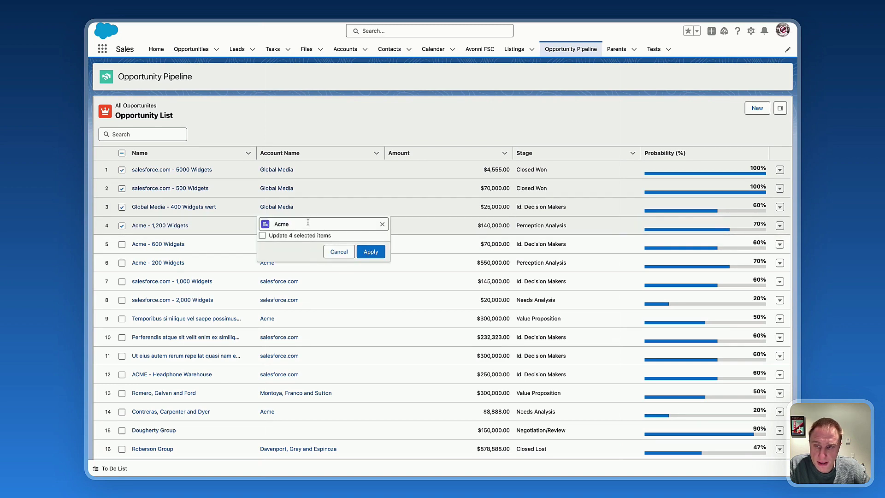
{"action": "left_click", "coordinate": [382, 224]}
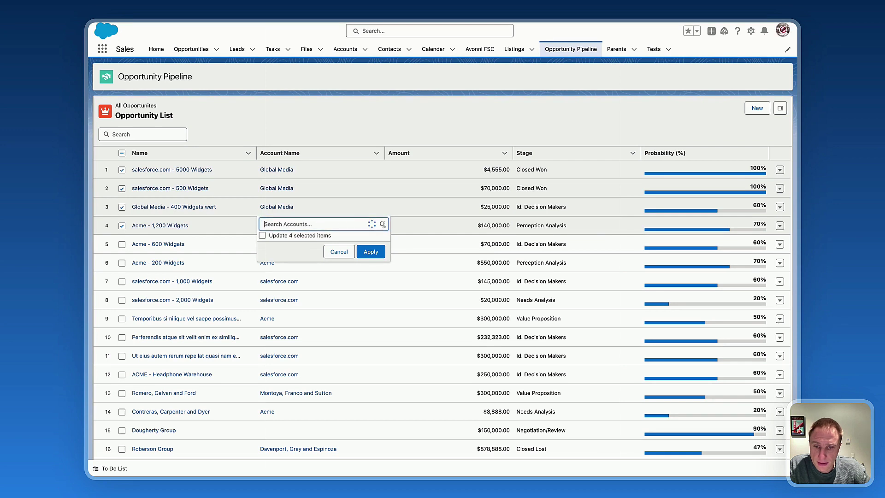
{"action": "left_click", "coordinate": [294, 286]}
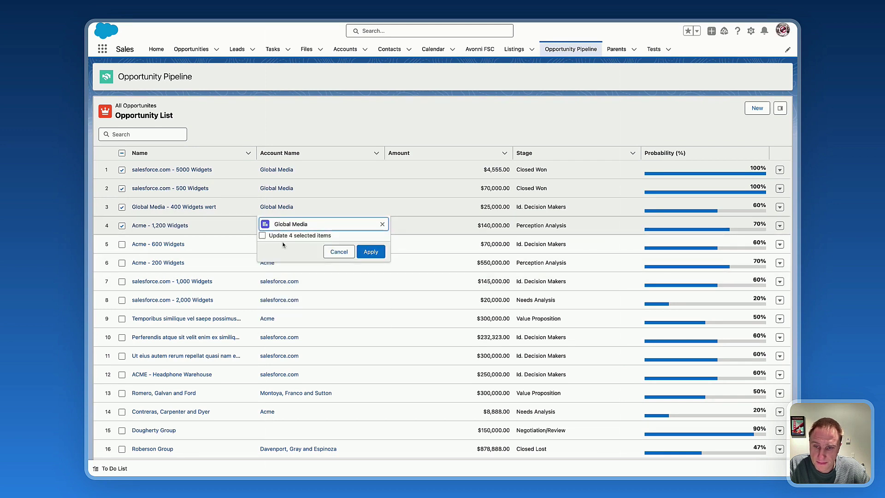
{"action": "left_click", "coordinate": [361, 251]}
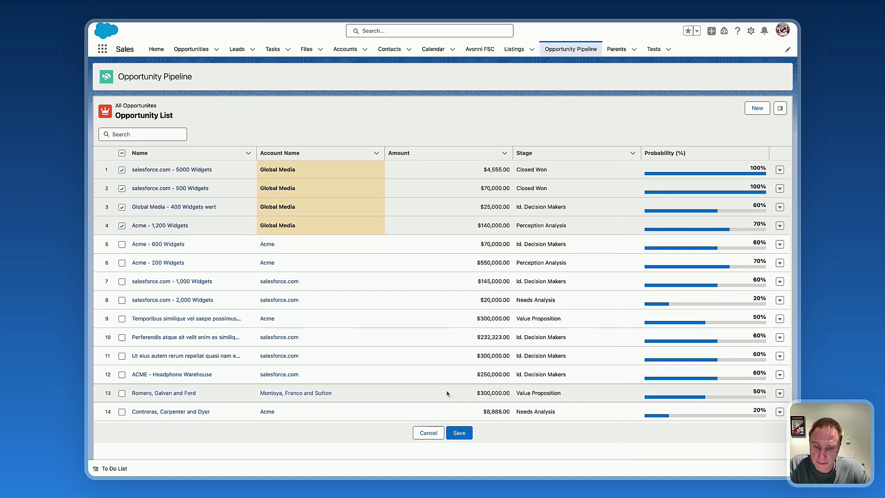
{"action": "left_click", "coordinate": [464, 432]}
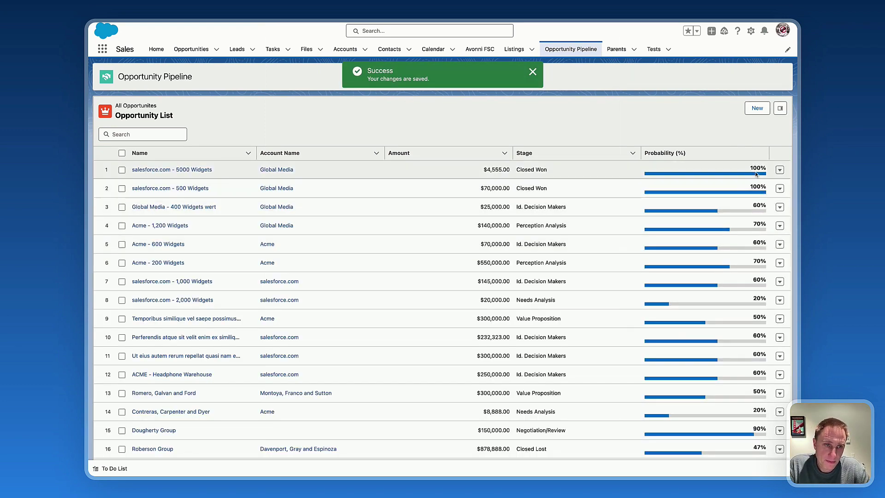
{"action": "left_click", "coordinate": [756, 110]}
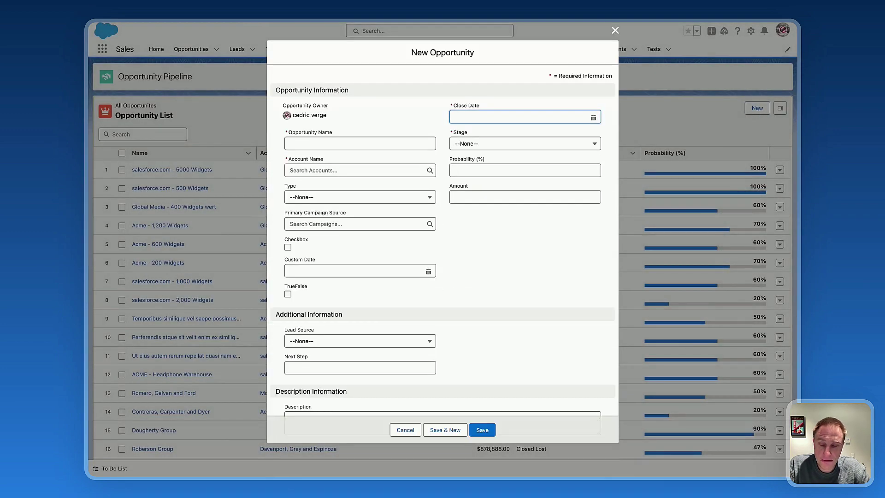
{"action": "left_click", "coordinate": [614, 31]}
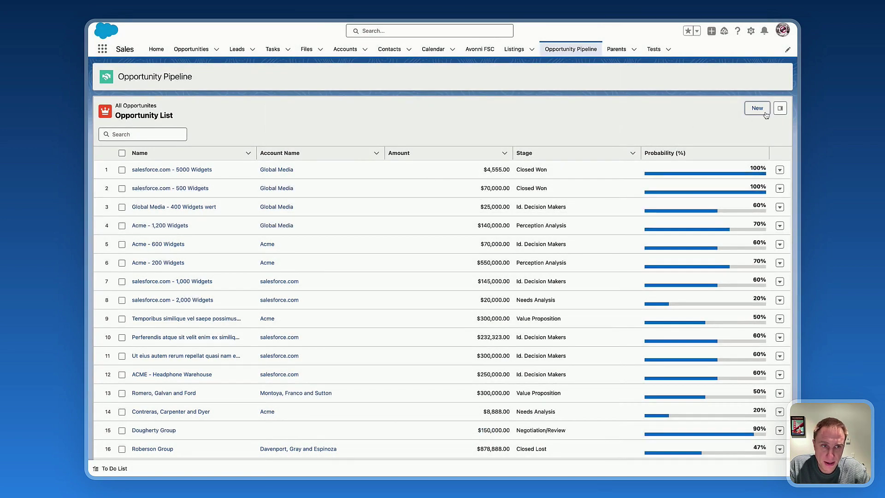
Step: Filter Stage to Needs Analysis, Negotiation/Review, Perception Analysis and Proposal/Price Quote in the filter panel
{"action": "left_click", "coordinate": [780, 109]}
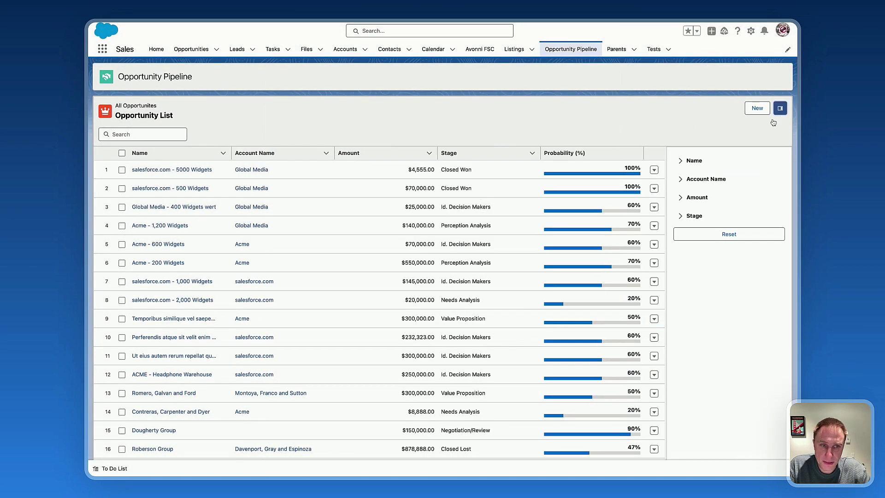
{"action": "left_click", "coordinate": [696, 201]}
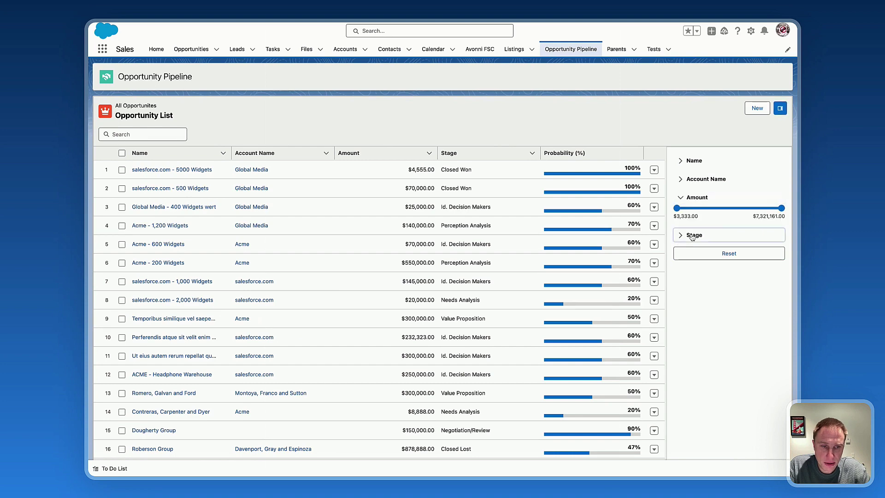
{"action": "left_click", "coordinate": [692, 235]}
{"action": "left_click", "coordinate": [688, 302]}
{"action": "left_click", "coordinate": [691, 321]}
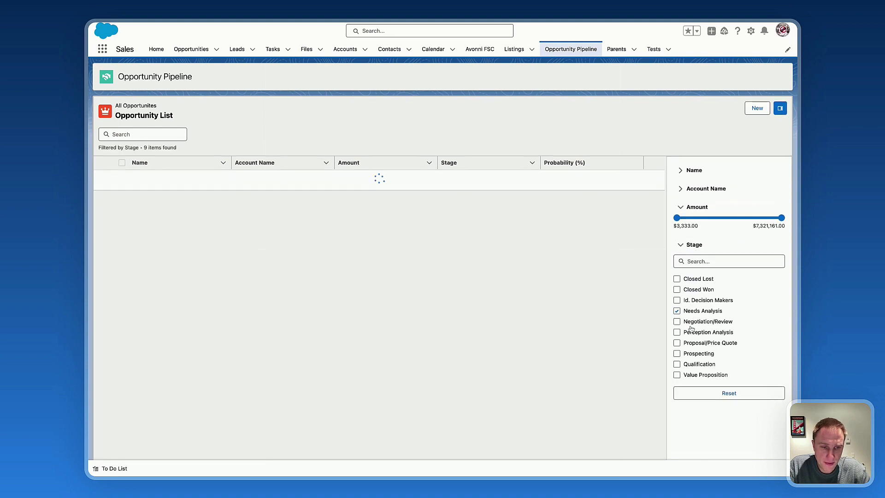
{"action": "left_click", "coordinate": [694, 332]}
{"action": "left_click", "coordinate": [694, 343]}
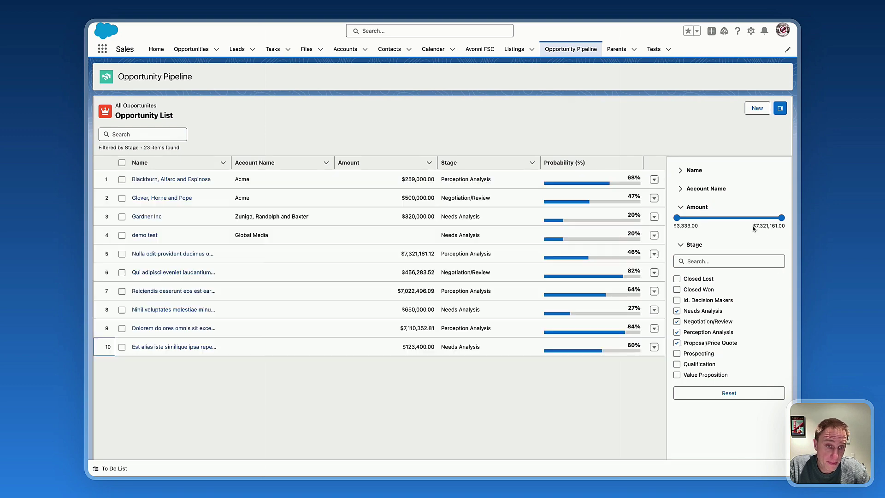
Step: Expand and collapse the Name and Account Name filters, then collapse the Amount filter
{"action": "left_click", "coordinate": [695, 189]}
{"action": "left_click", "coordinate": [691, 170]}
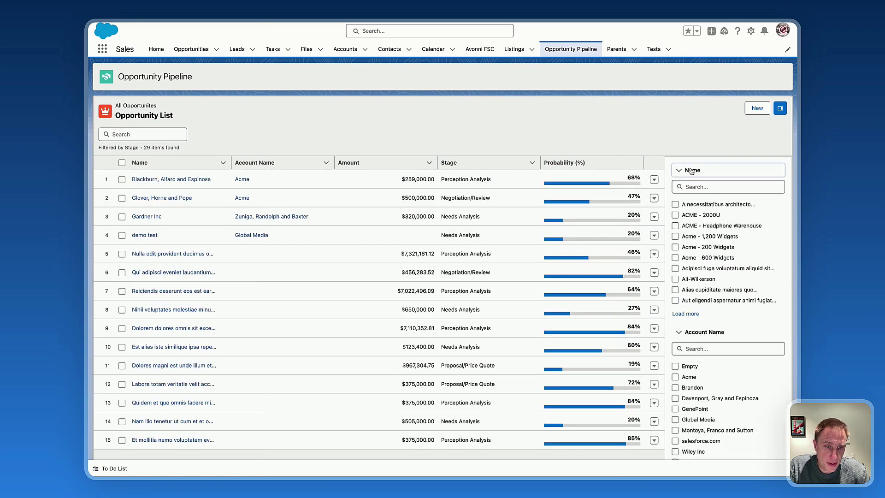
{"action": "left_click", "coordinate": [691, 170]}
{"action": "left_click", "coordinate": [693, 186]}
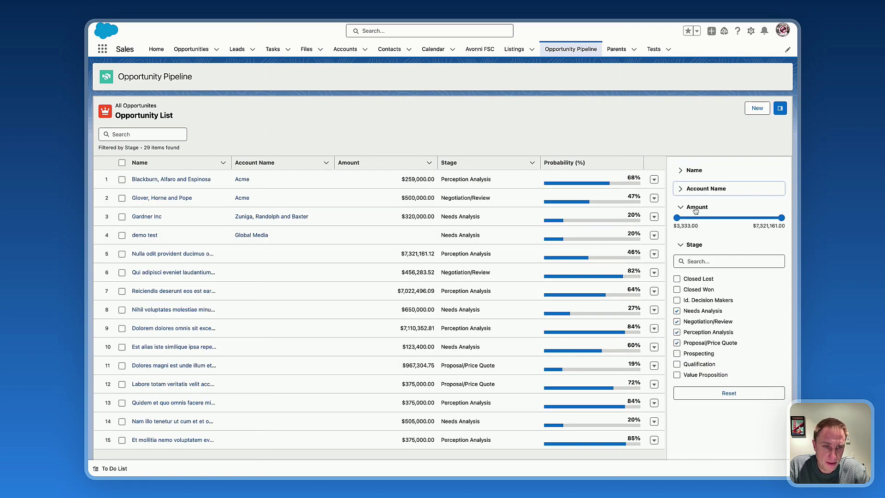
{"action": "left_click", "coordinate": [695, 203]}
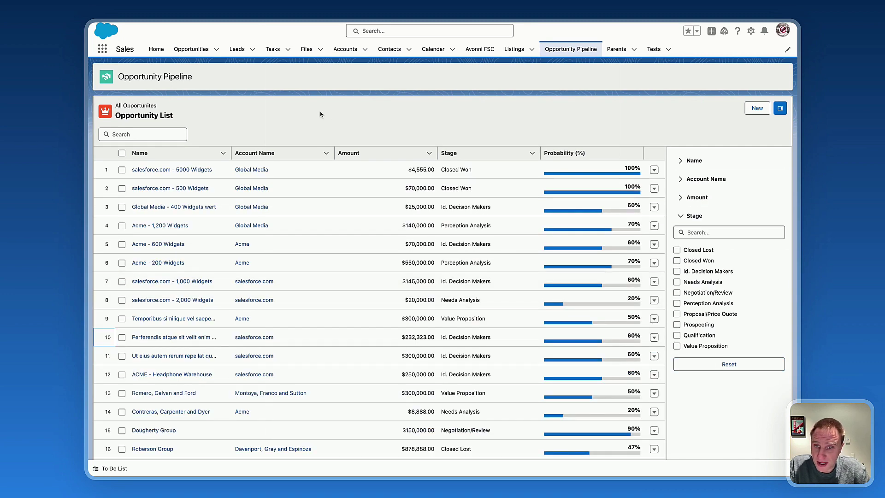